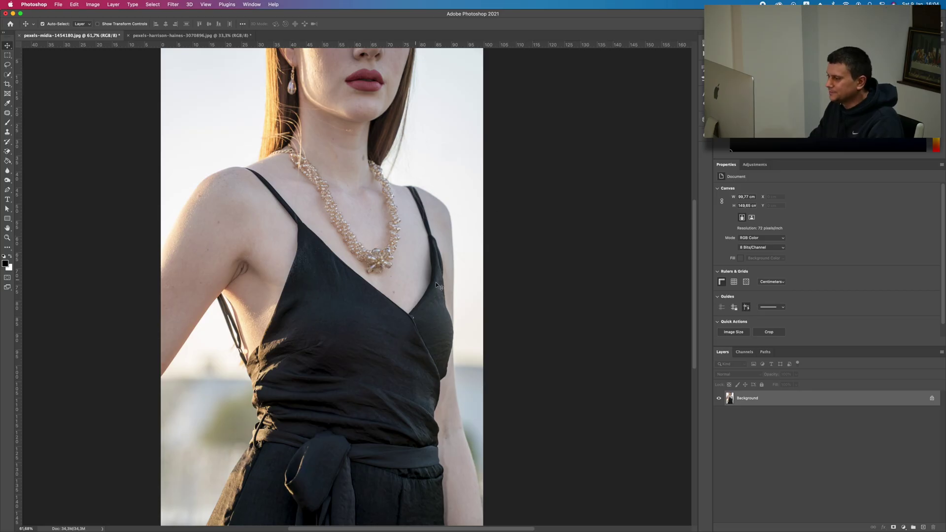
- Bring the ring photo pexels-harrison-haines-3070896.jpg to the front
click(149, 36)
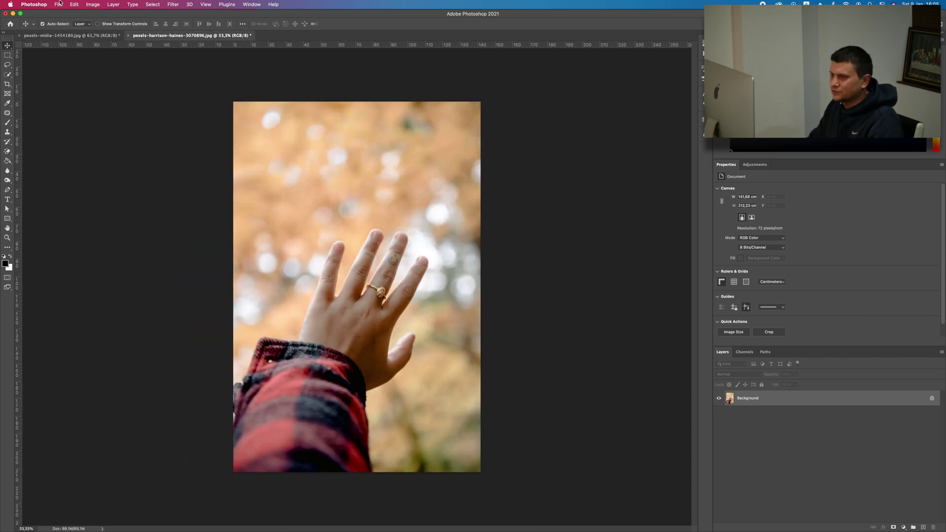
click(59, 4)
- Create a blank white 2000 x 2000 px document, Untitled-1
click(63, 15)
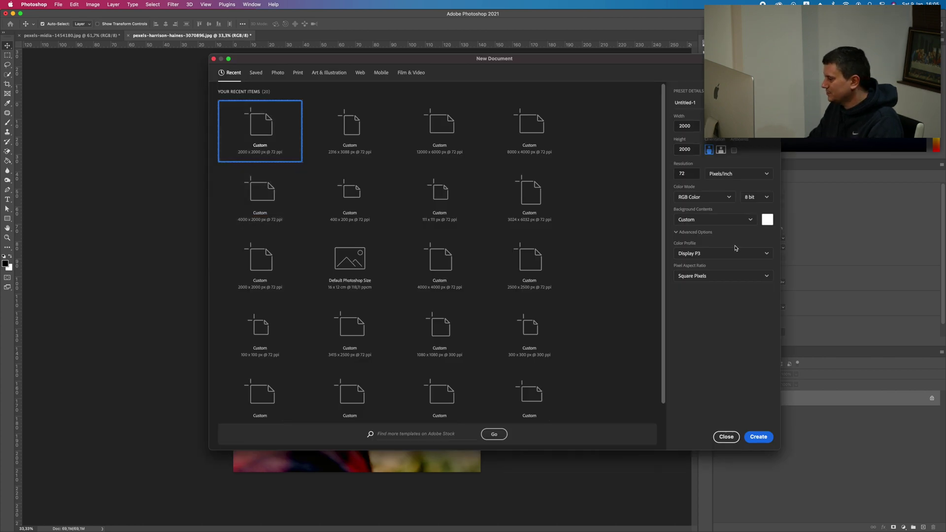
click(758, 436)
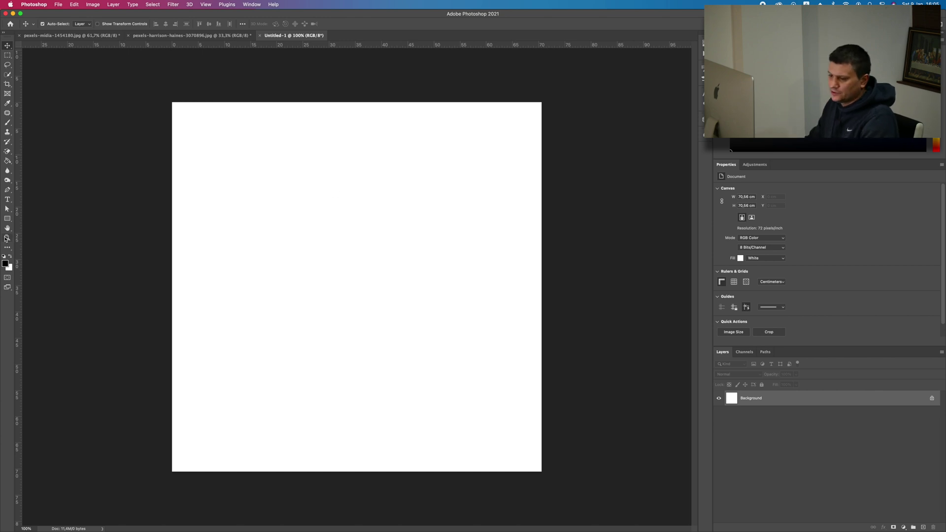
- Draw a tall thin black ellipse, about 0.86 × 24.87 cm, at the canvas centre
click(7, 218)
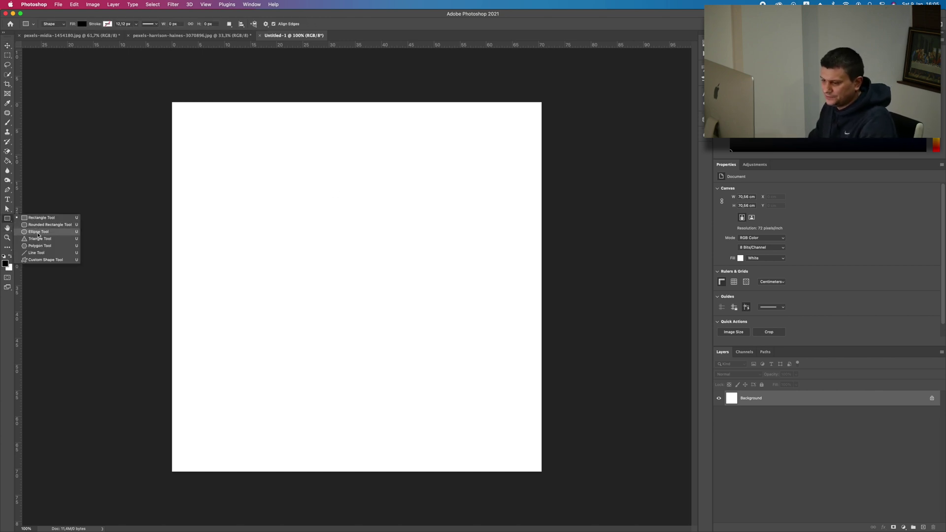
click(38, 232)
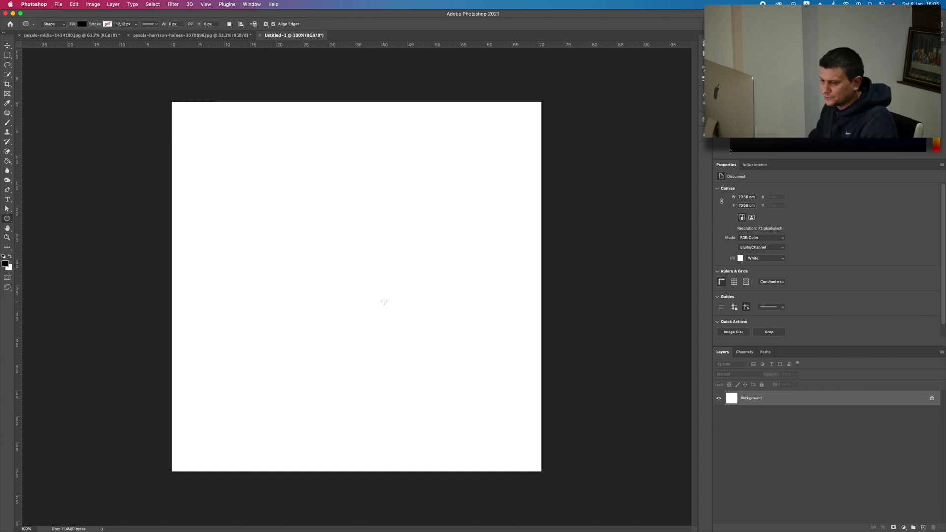
click(923, 526)
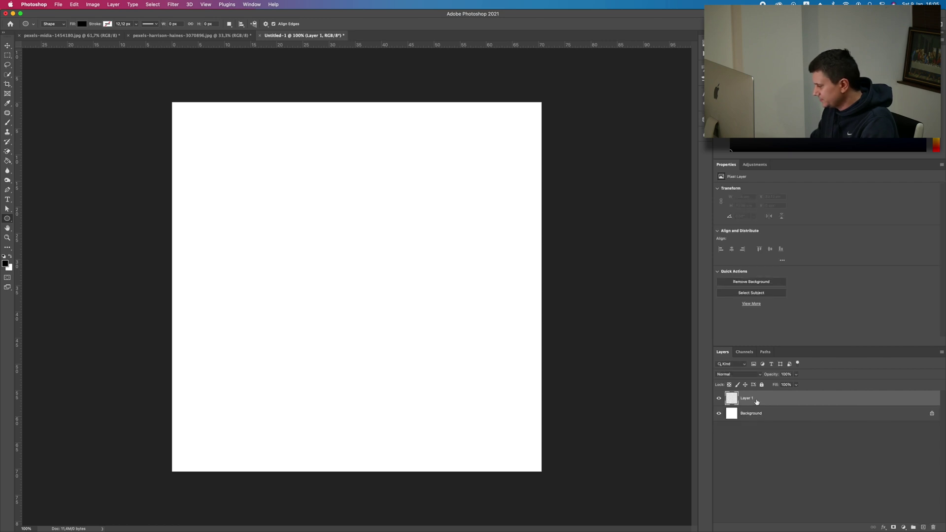
drag(342, 216, 347, 345)
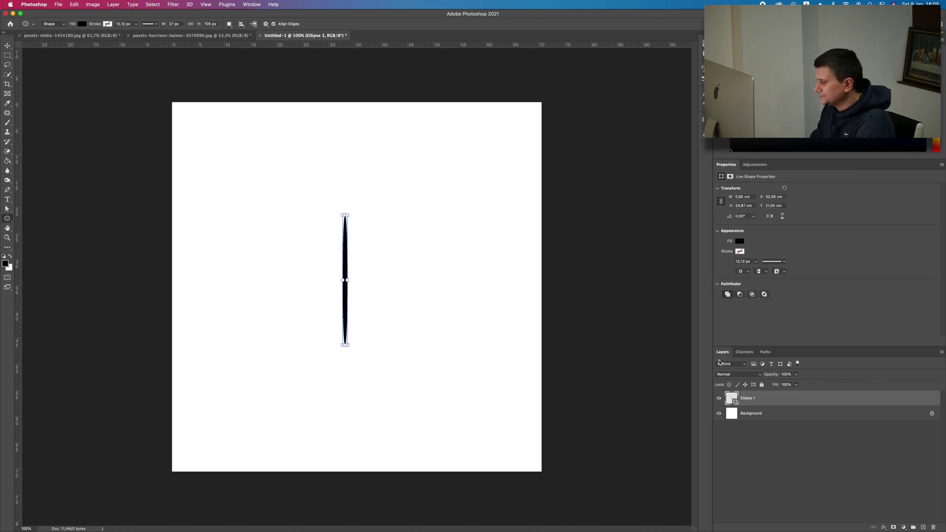
- Convert Ellipse 1 to a smart object and apply a 90°, 1210-pixel Motion Blur
click(173, 4)
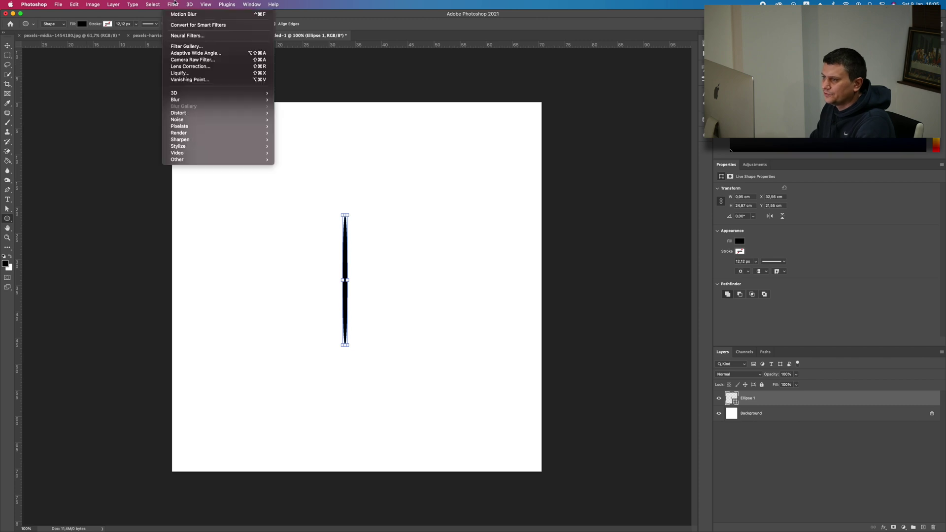
mouse_move(215, 101)
click(316, 140)
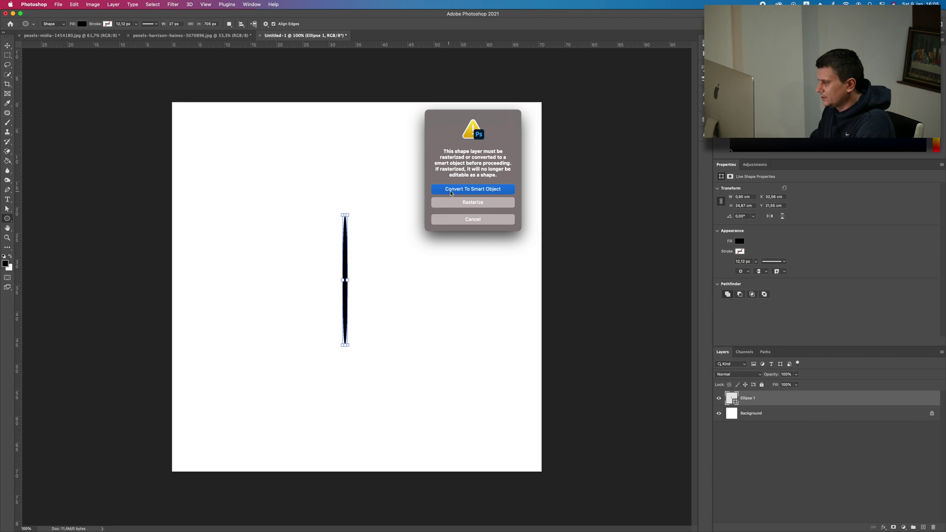
click(466, 192)
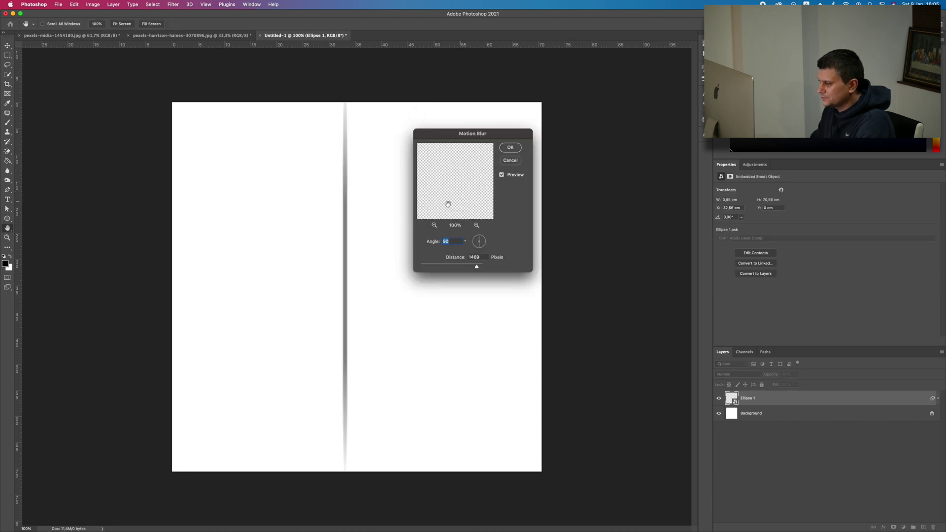
click(482, 241)
drag(481, 241, 481, 246)
text(90)
mouse_move(476, 267)
mouse_down()
mouse_move(453, 267)
mouse_move(472, 268)
mouse_up()
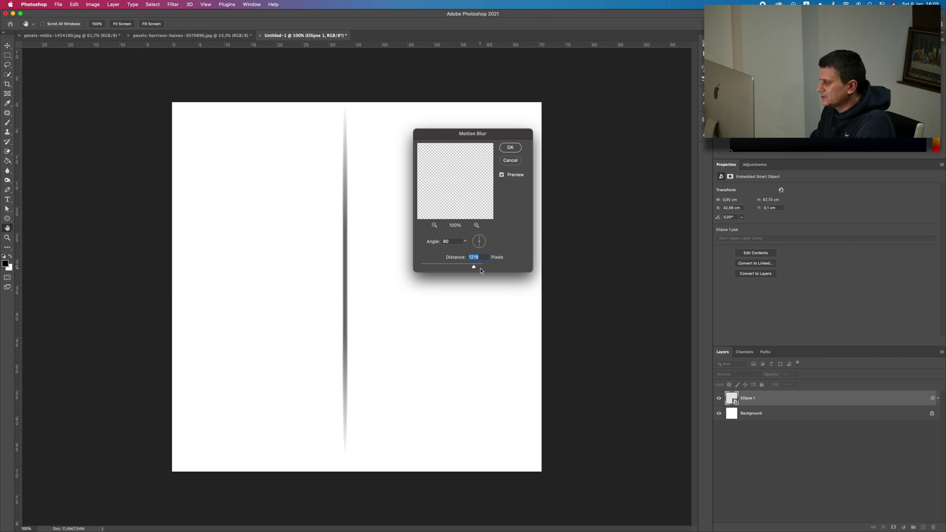
click(510, 148)
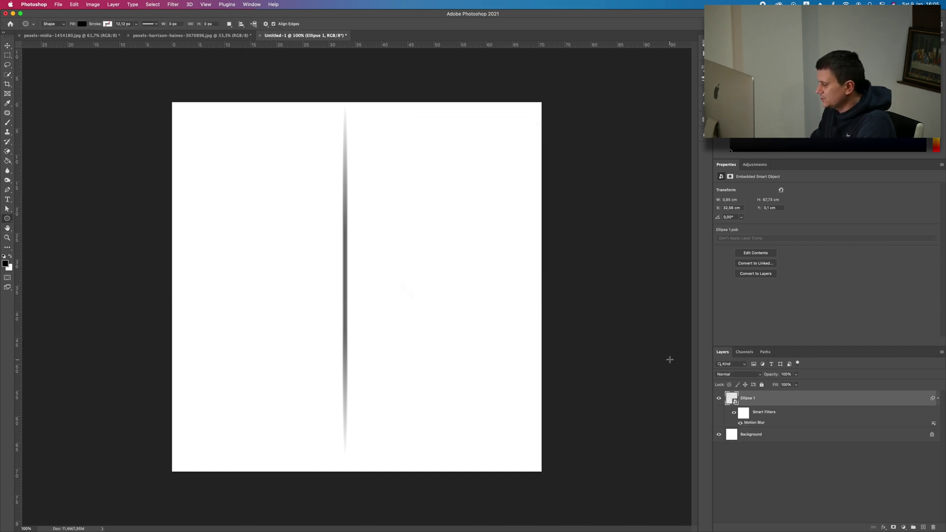
- Nudge the streak into place and rasterize the Ellipse 1 layer
click(7, 45)
drag(347, 186, 346, 200)
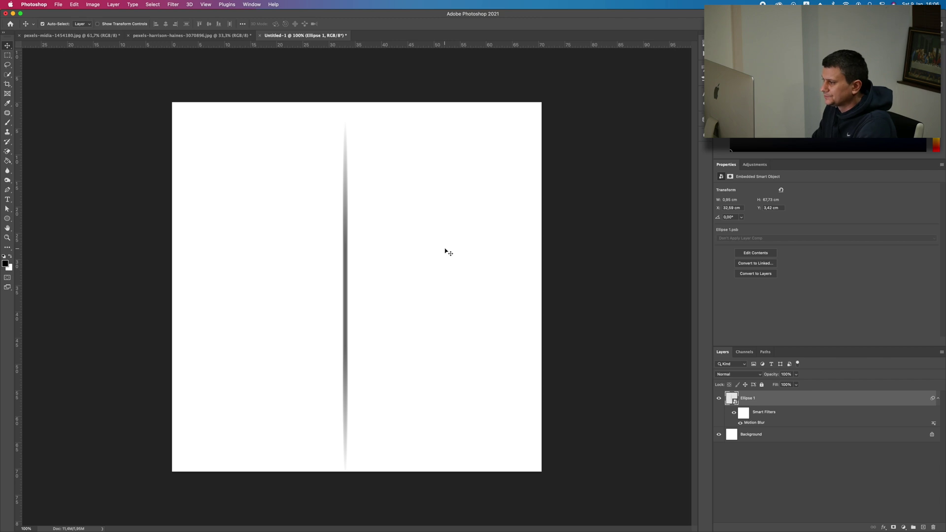
key(Up)
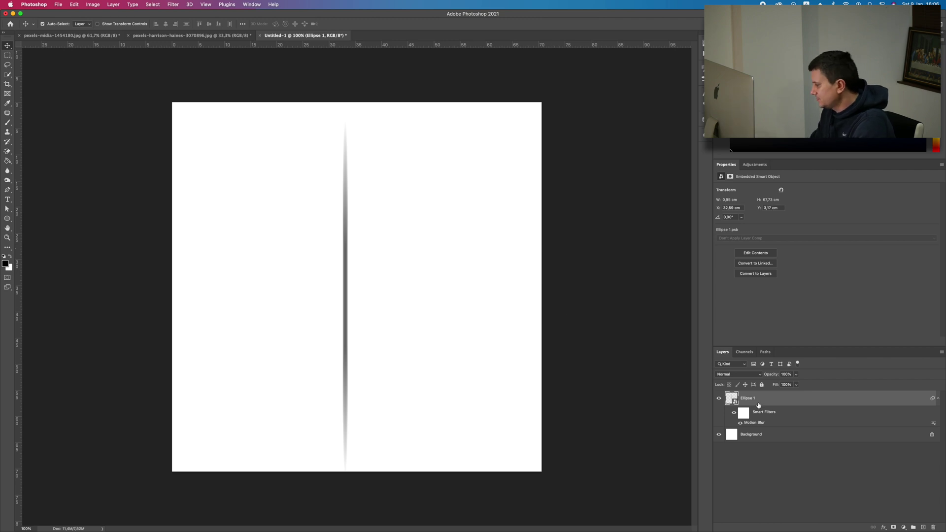
right_click(785, 402)
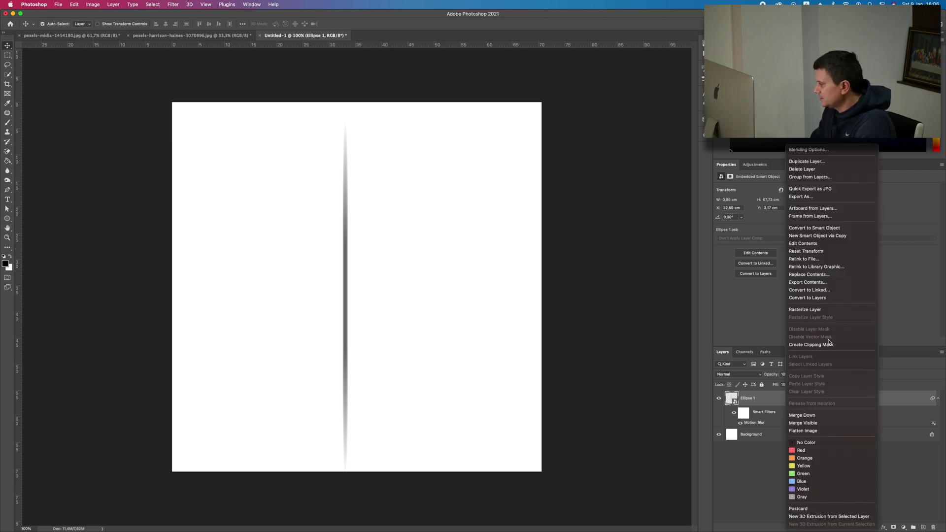
click(813, 310)
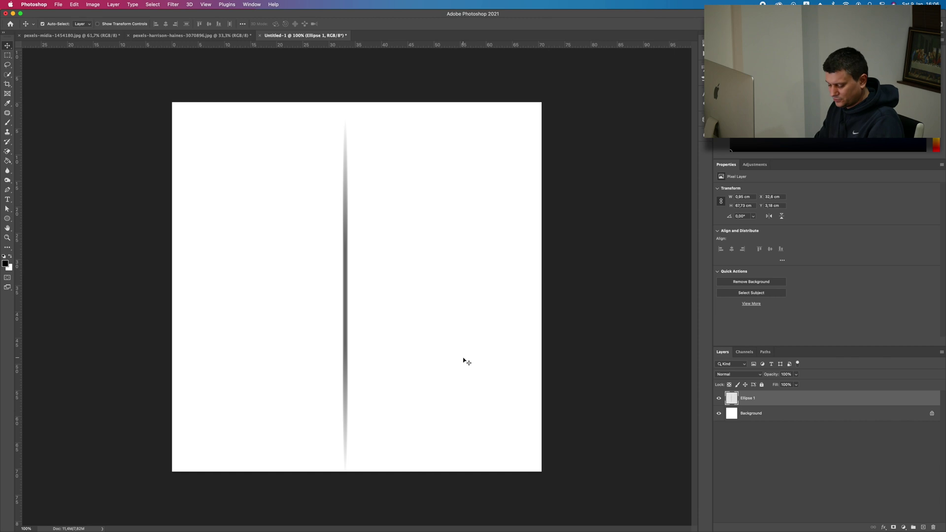
- Duplicate the streak as Ellipse 1 copy, undoing the extra second copy
key(super)
key(super+j)
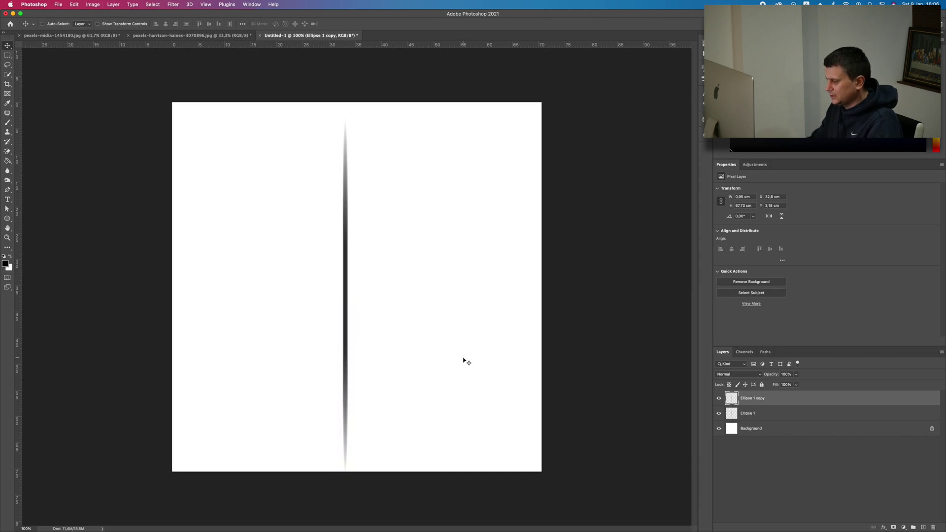
right_click(784, 402)
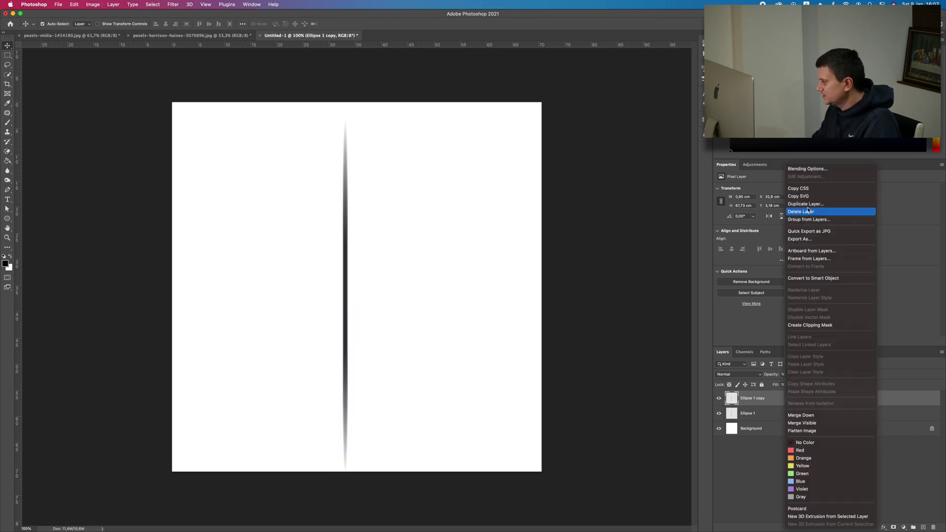
click(815, 204)
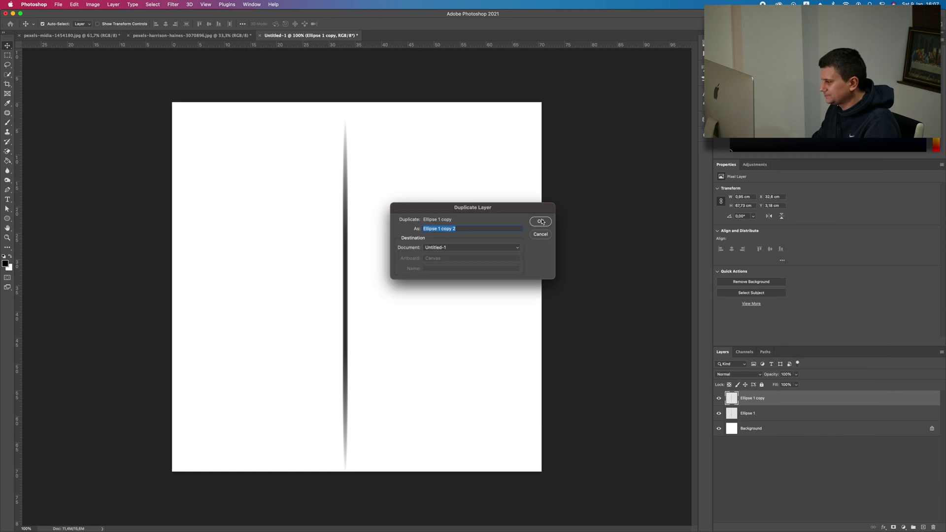
click(541, 221)
key(ctrl+z)
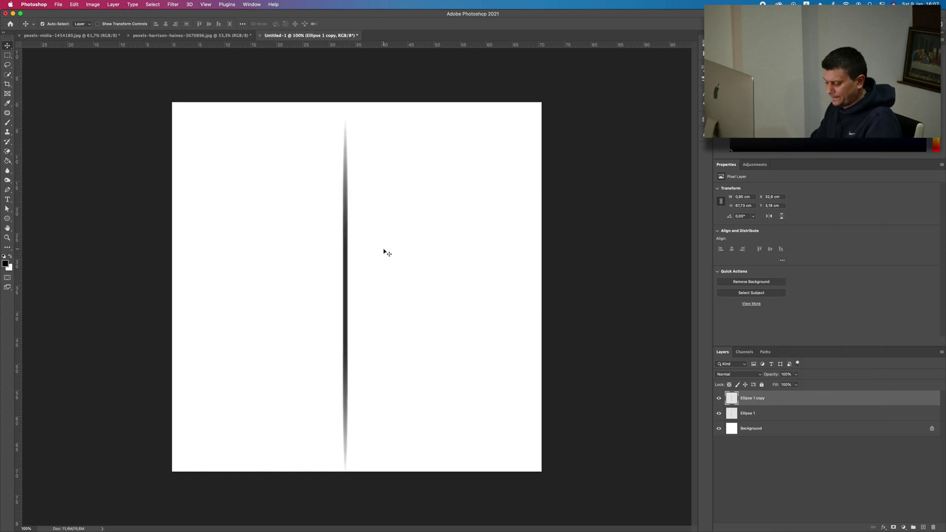
- Rotate Ellipse 1 copy 90° to horizontal and shift the cross slightly right and up
click(70, 4)
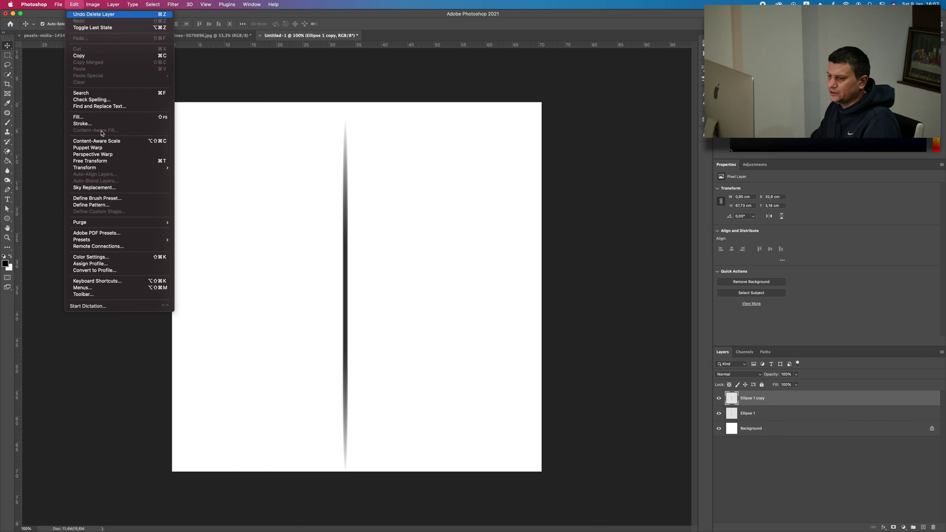
click(104, 161)
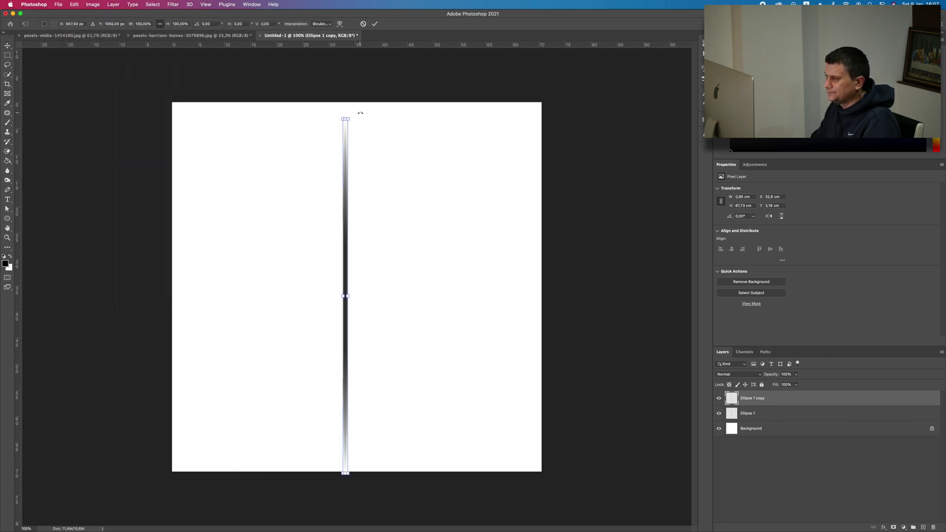
drag(361, 112, 466, 308)
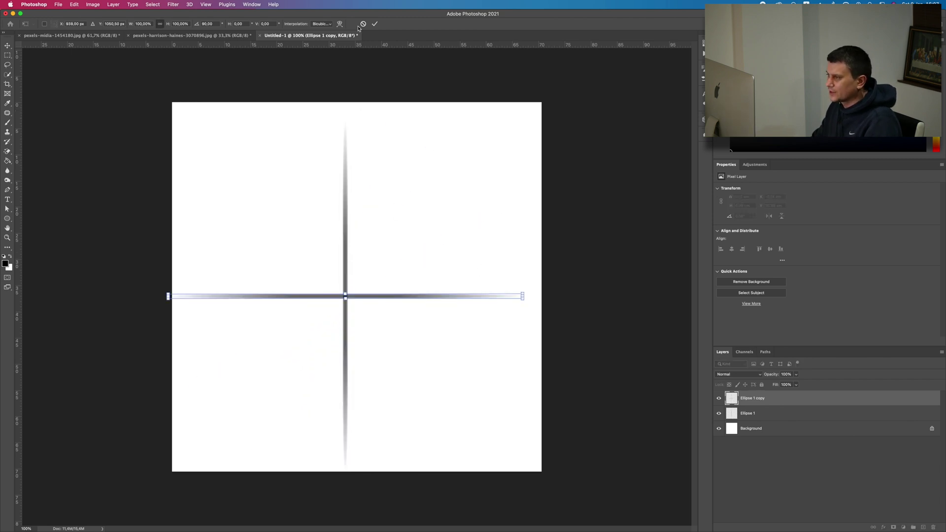
click(376, 24)
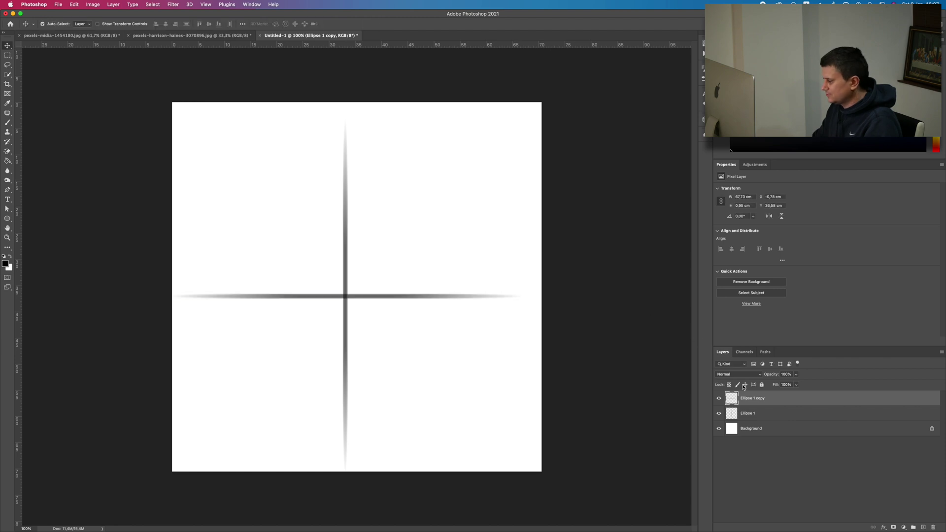
shift+click(804, 418)
drag(347, 298, 354, 295)
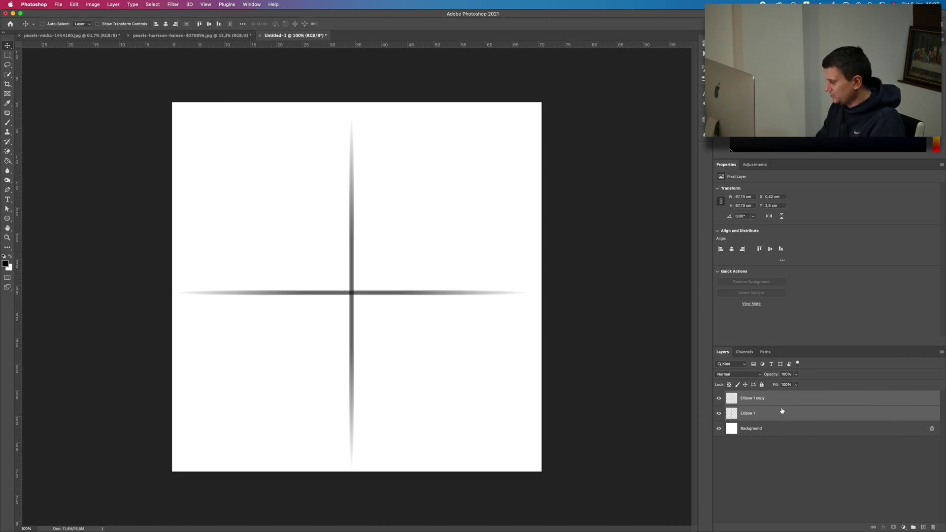
- Duplicate the two cross layers and rotate the copies 45° into diagonal arms
key(super+j)
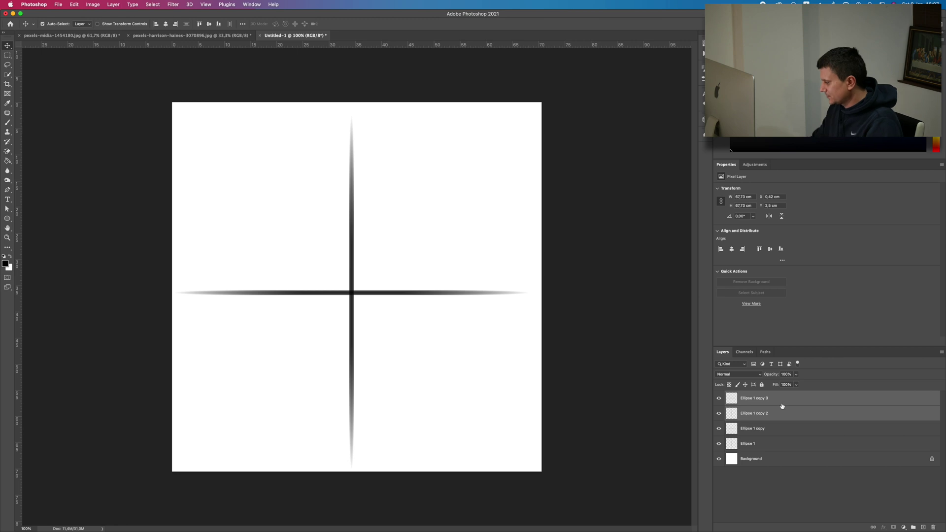
right_click(781, 406)
click(401, 265)
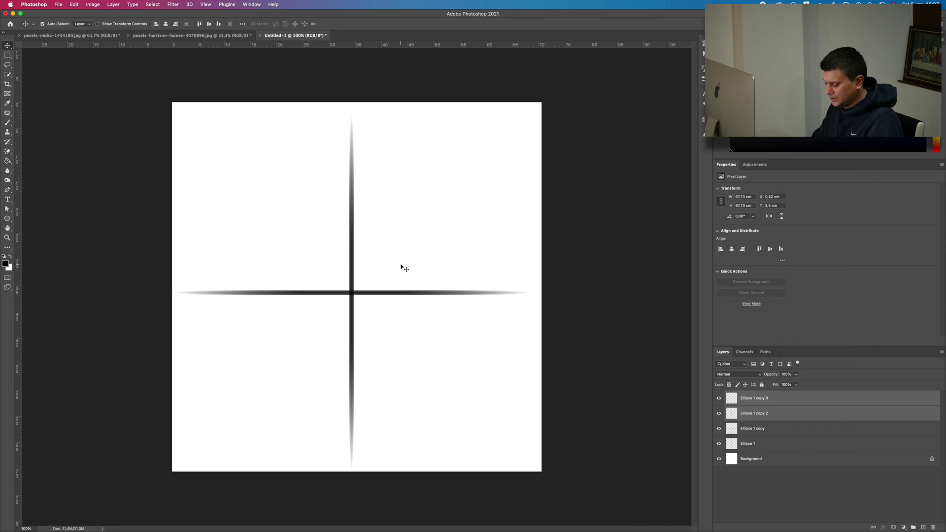
key(super)
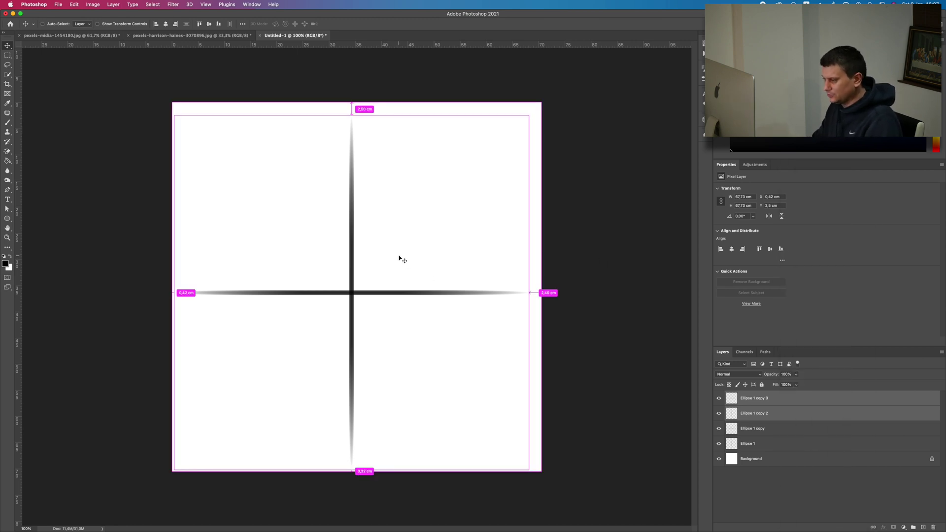
key(super+t)
click(74, 5)
click(390, 187)
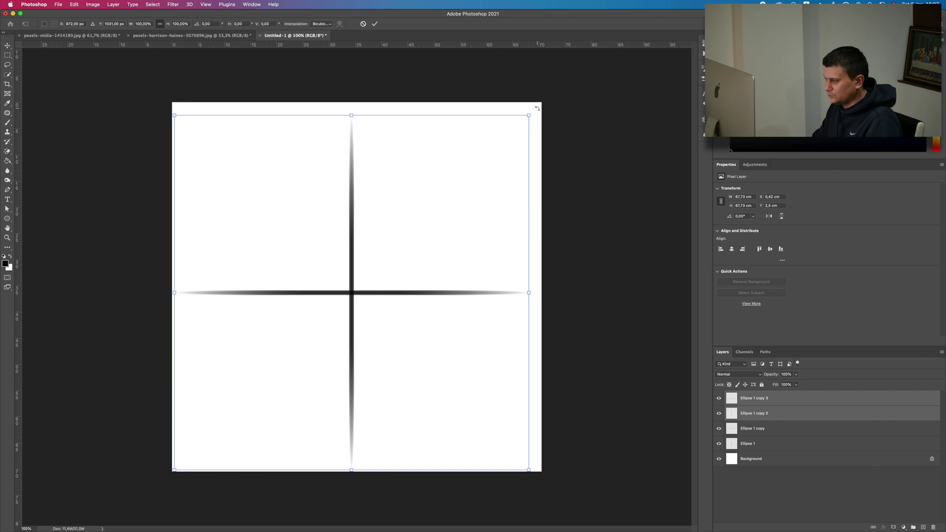
drag(559, 127, 590, 301)
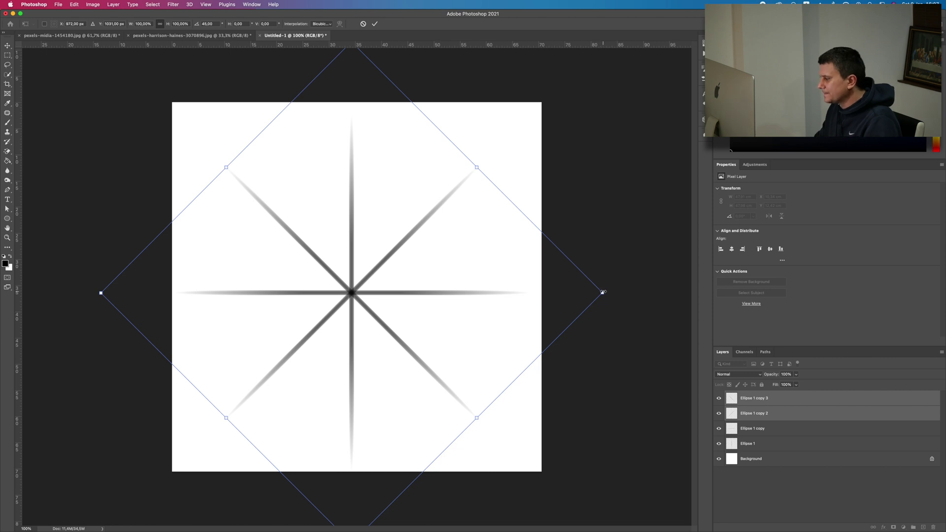
- Shrink the diagonal arms proportionally and centre them on the cross
click(160, 25)
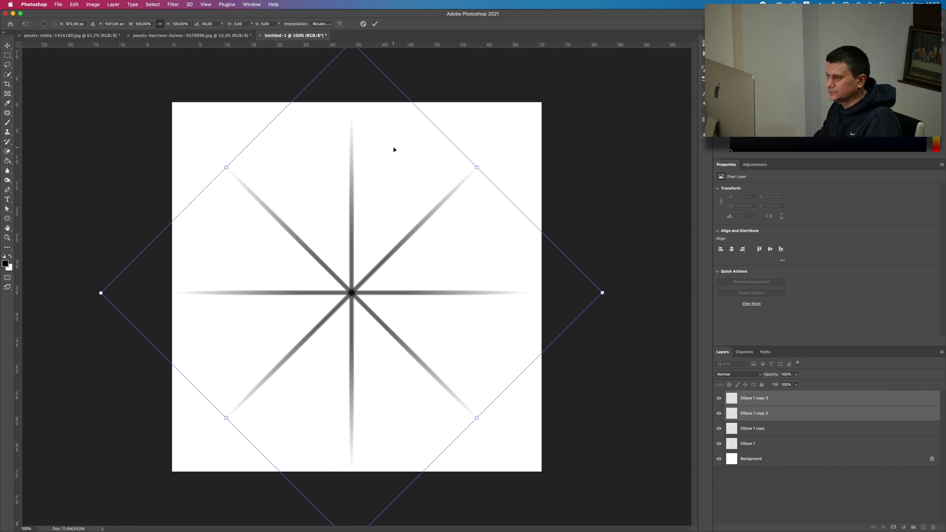
drag(602, 292, 408, 294)
drag(306, 256, 393, 255)
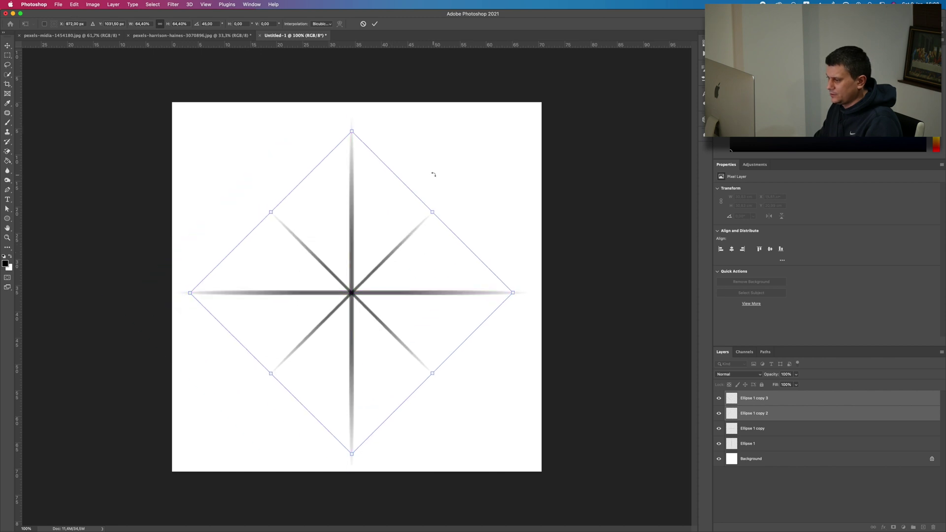
click(374, 23)
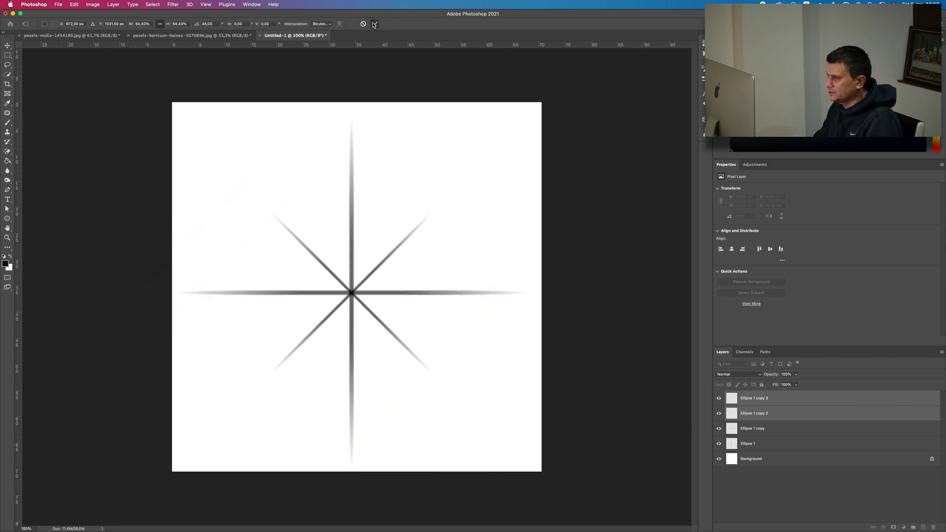
- Merge the four Ellipse streak layers into one layer, Ellipse 1 copy 3
click(794, 406)
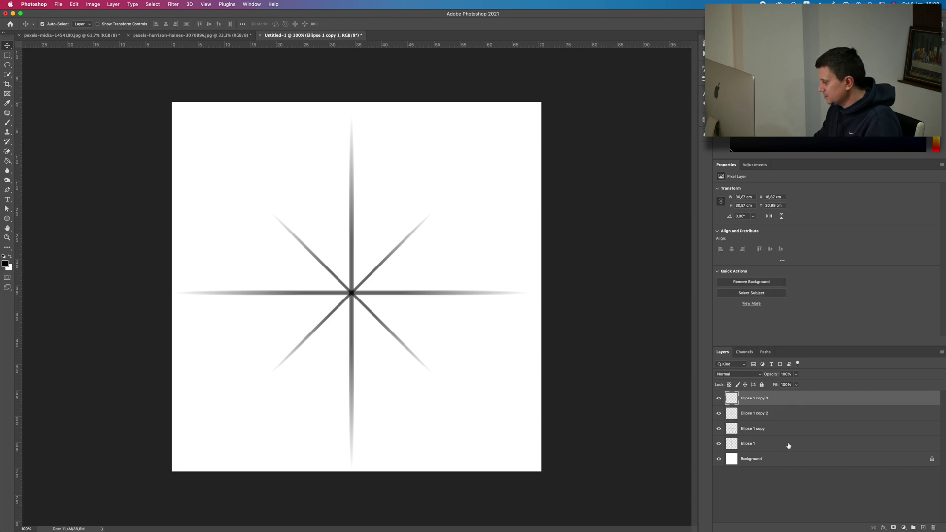
shift+click(776, 448)
right_click(790, 431)
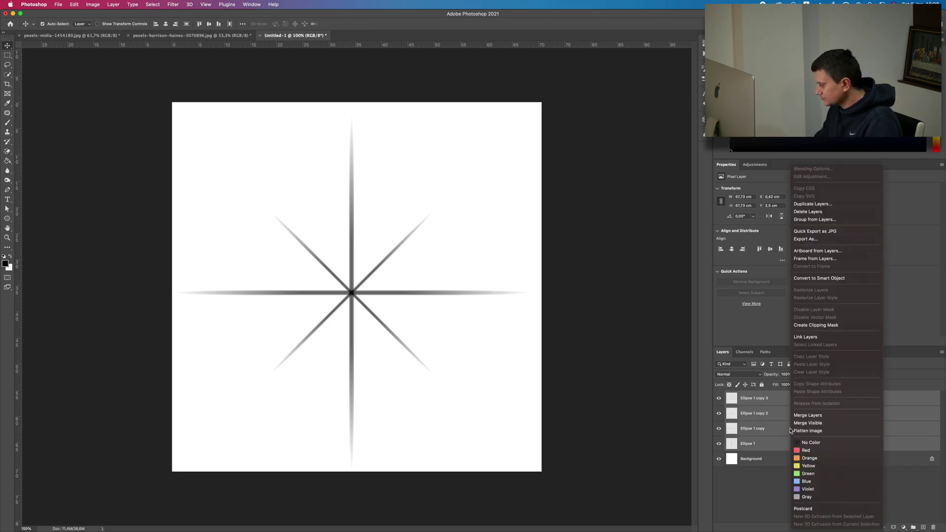
click(827, 417)
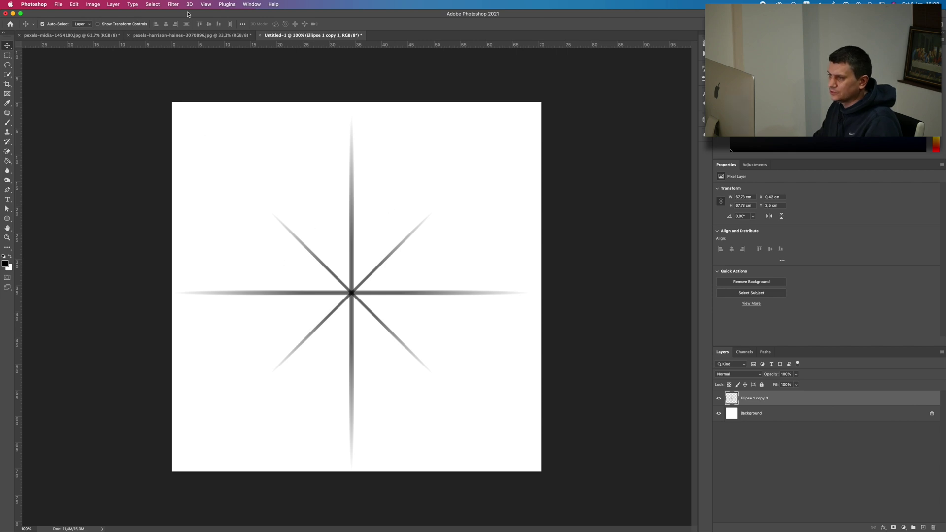
- Apply a Gaussian Blur of about 8.7 pixels to the star layer
click(173, 5)
mouse_move(196, 102)
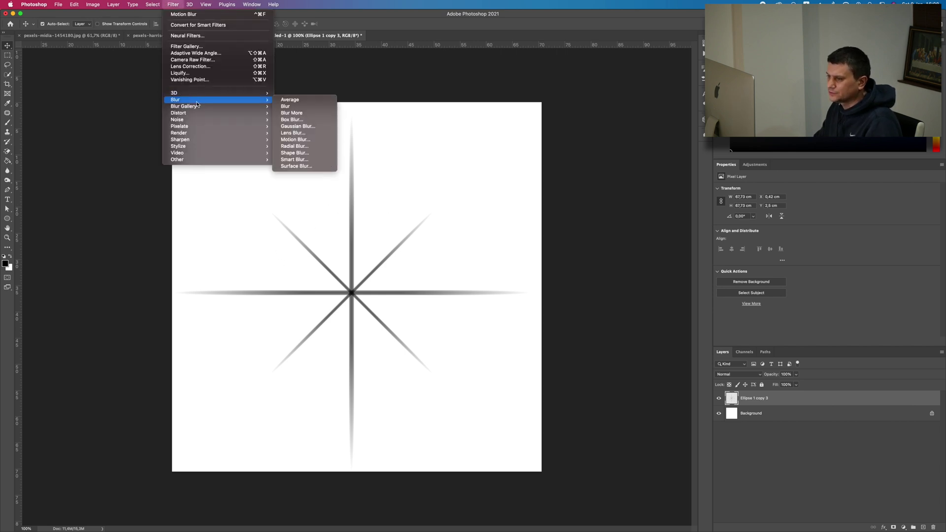
click(295, 126)
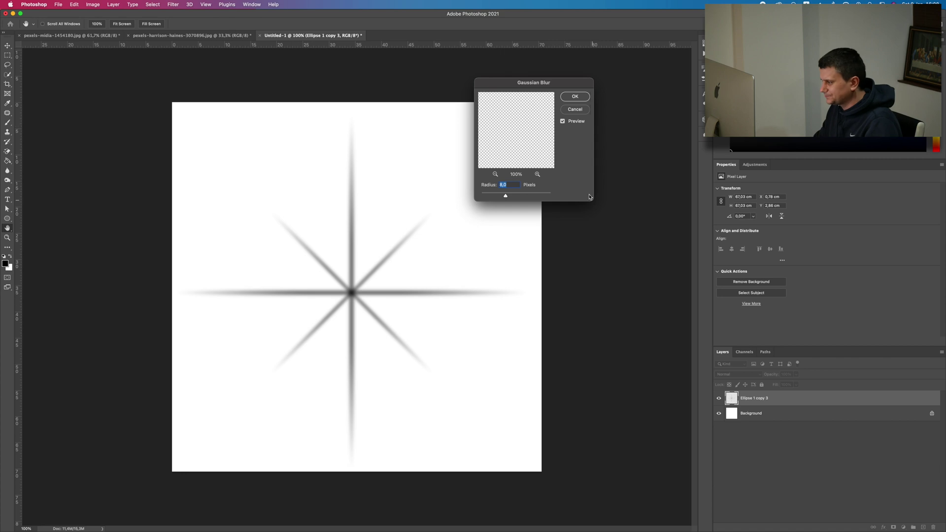
drag(506, 197, 509, 198)
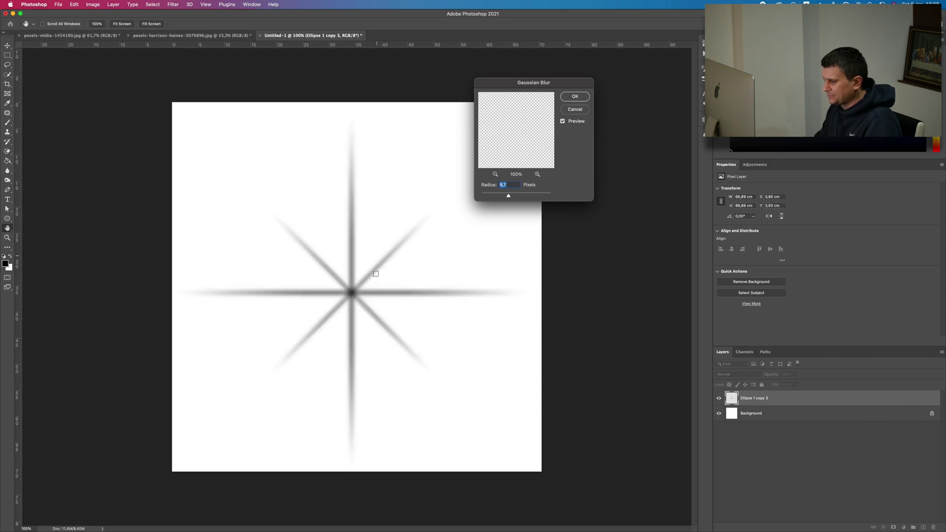
click(575, 97)
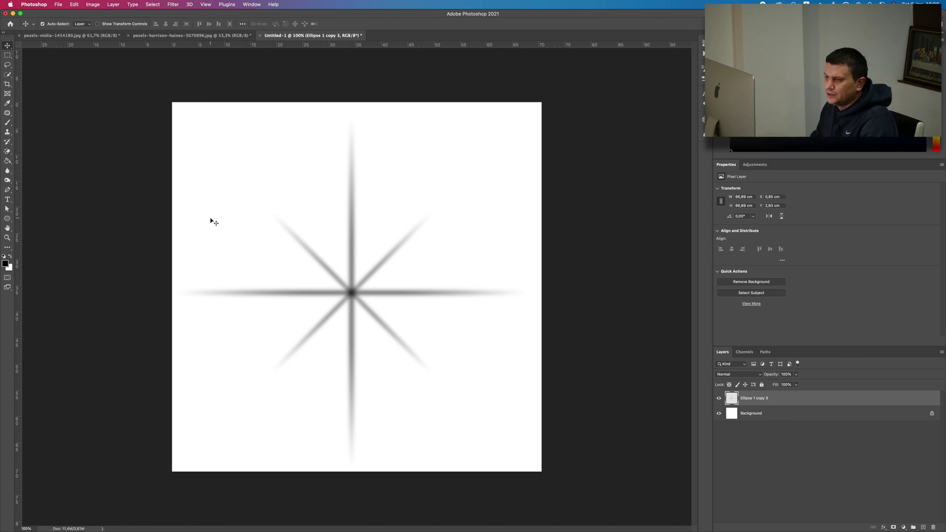
- Define the blurred star as a brush preset named Sparkle
click(73, 4)
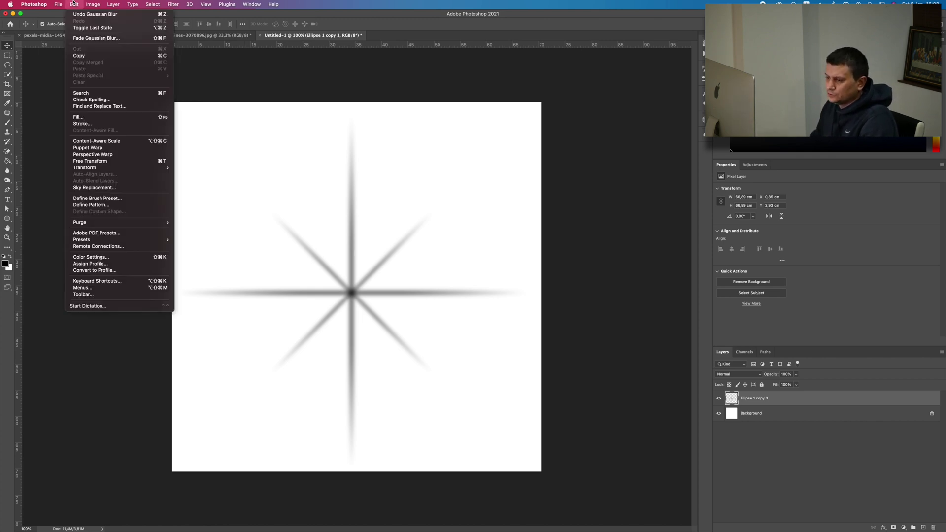
click(115, 199)
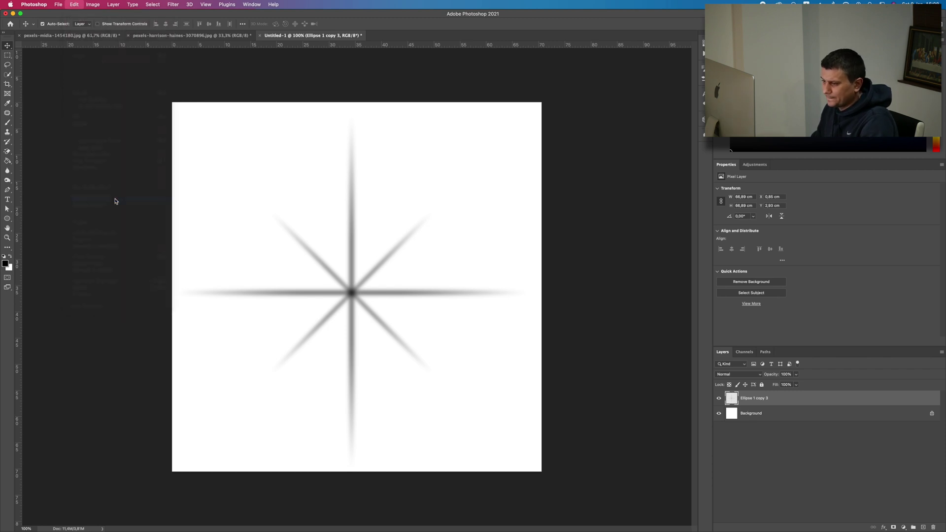
text(Sparkle)
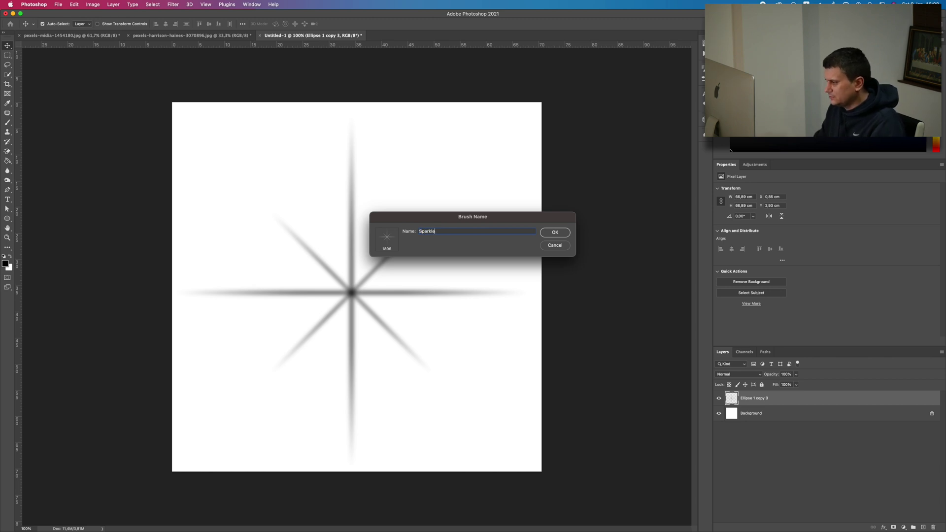
click(547, 231)
- Stamp five test sparkles with the Sparkle brush, then return to the ring photo
key(b)
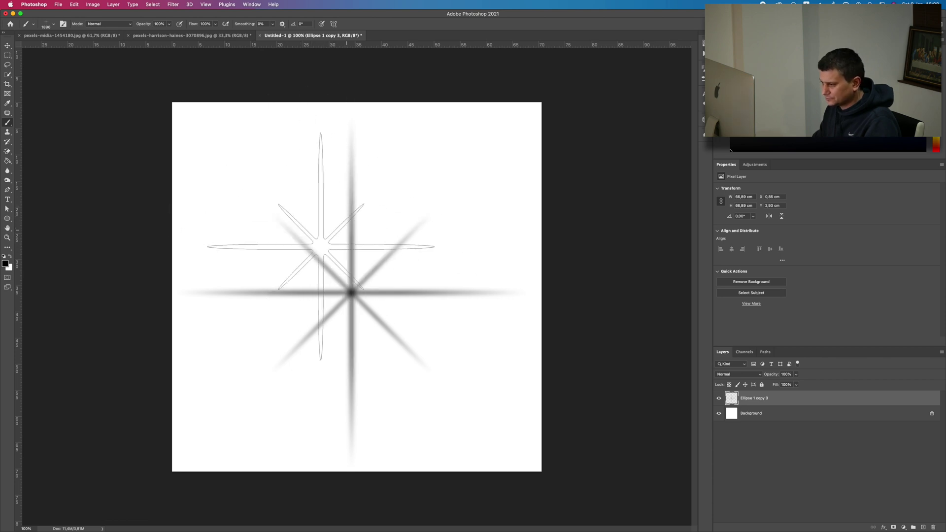
click(416, 212)
click(322, 217)
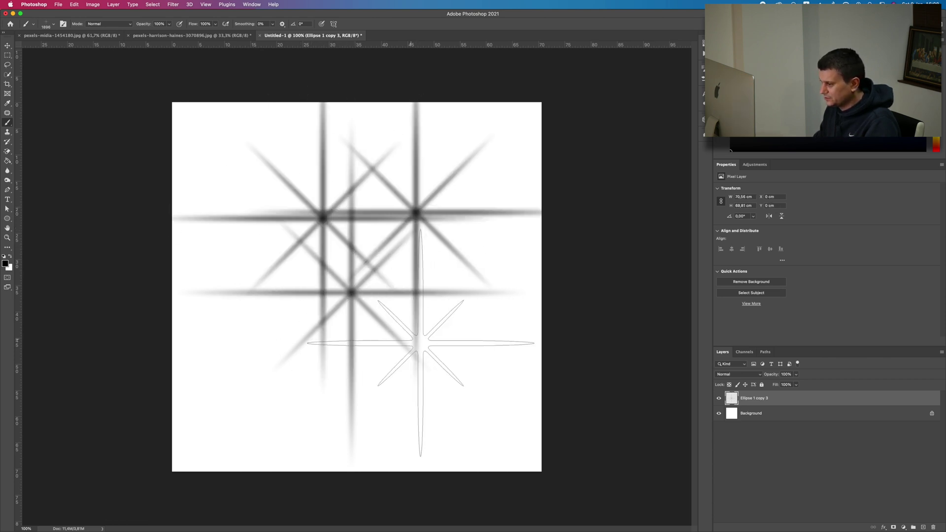
click(329, 295)
click(437, 350)
click(317, 187)
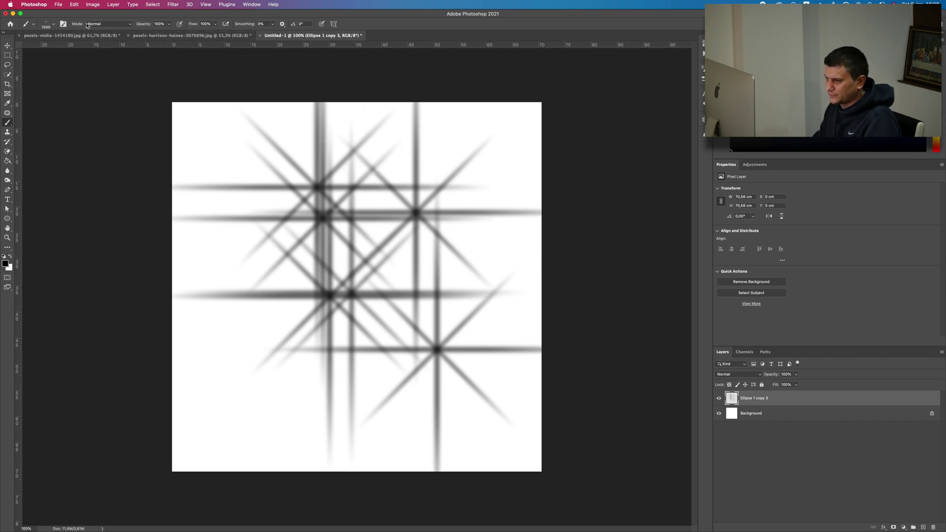
click(193, 36)
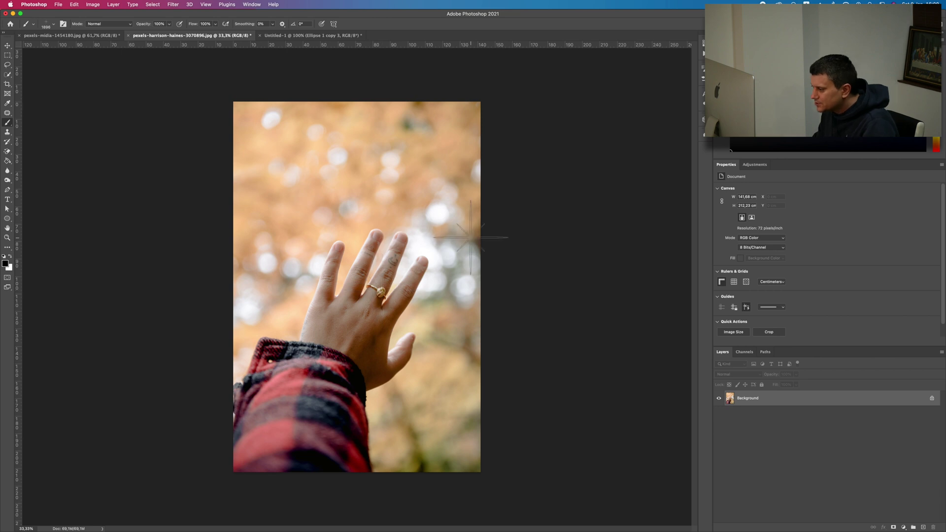
- Shrink the sparkle brush to 412 px
key(bracketleft)
key(bracketleft)
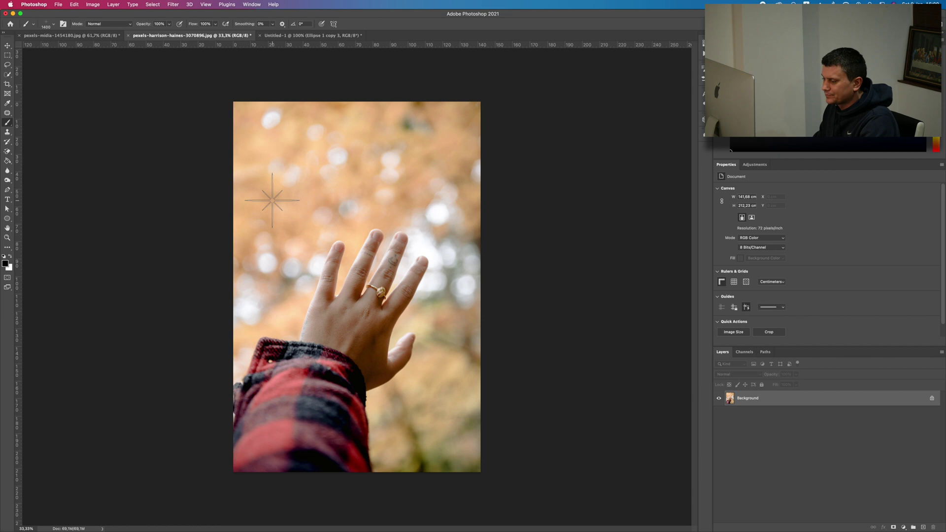
key(bracketleft)
key(bracketleft)
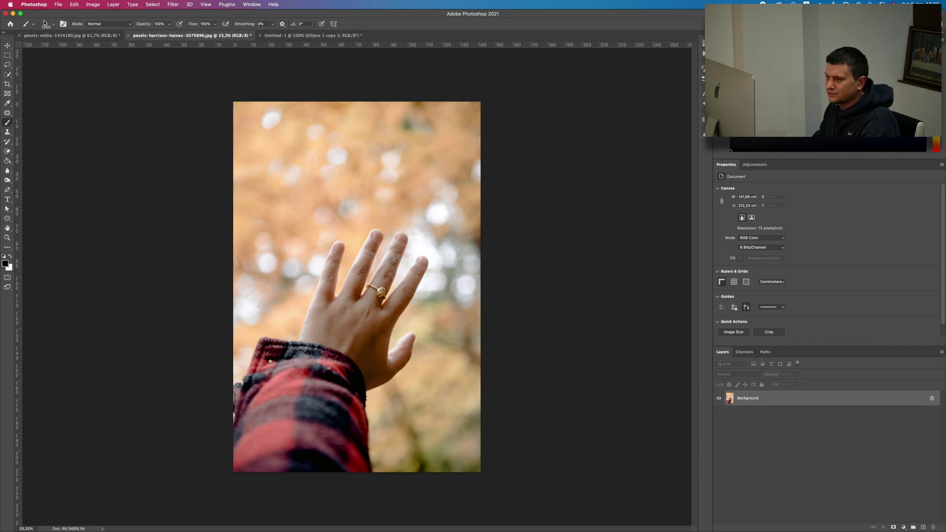
click(45, 23)
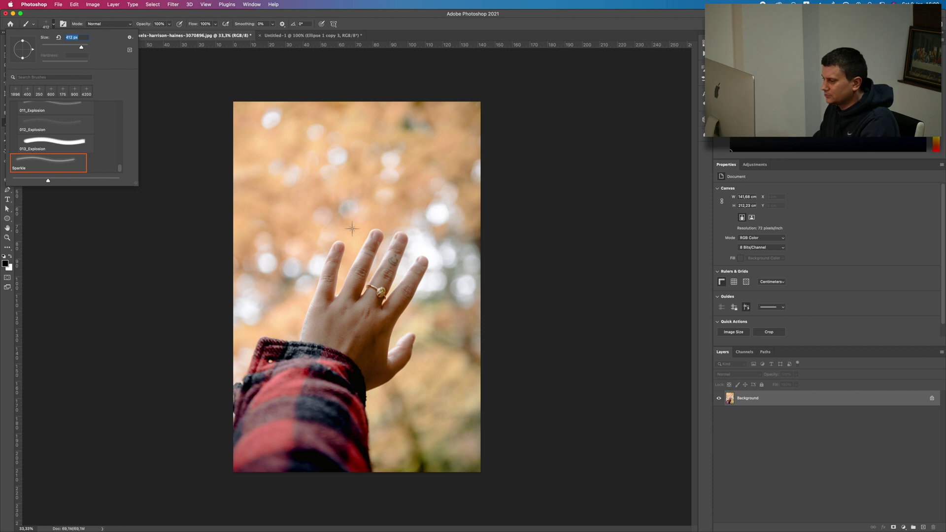
key(Return)
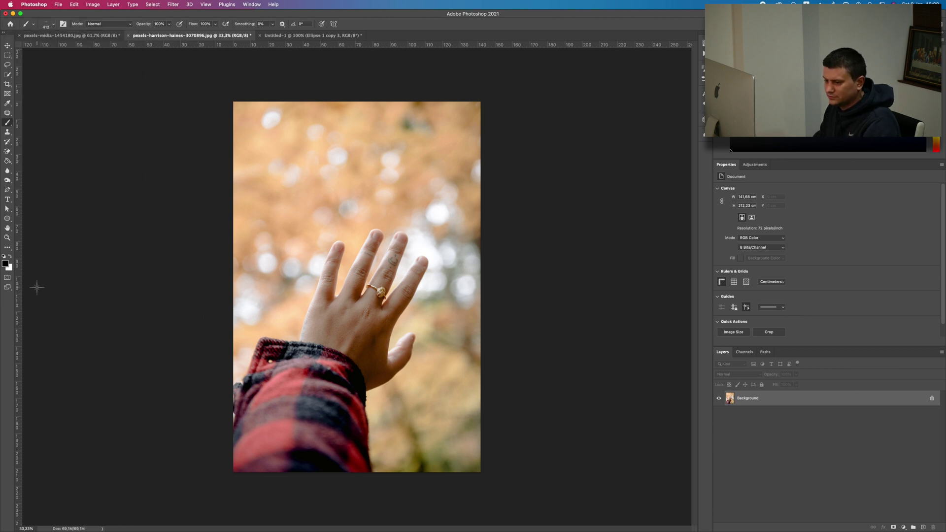
- Set the foreground colour to white (#ffffff), add a new layer, and stamp a sparkle on the ring
click(7, 264)
click(527, 143)
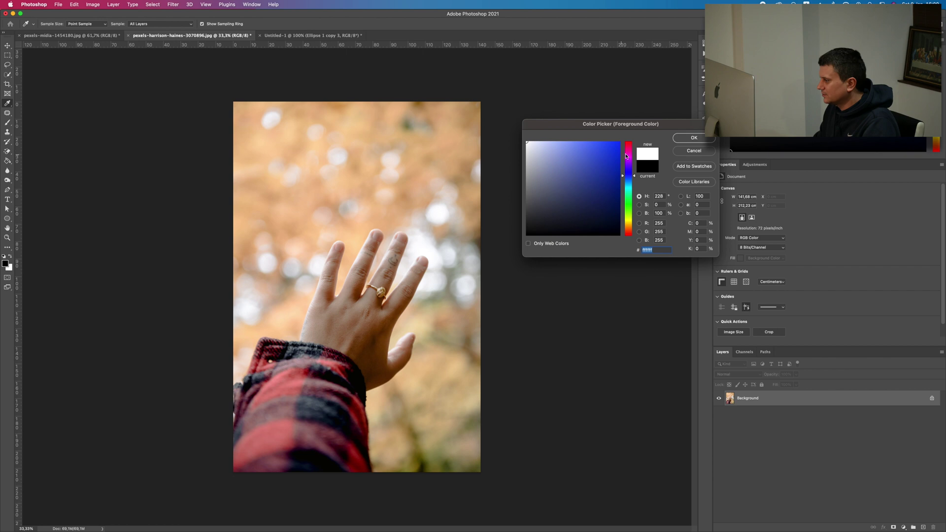
click(694, 138)
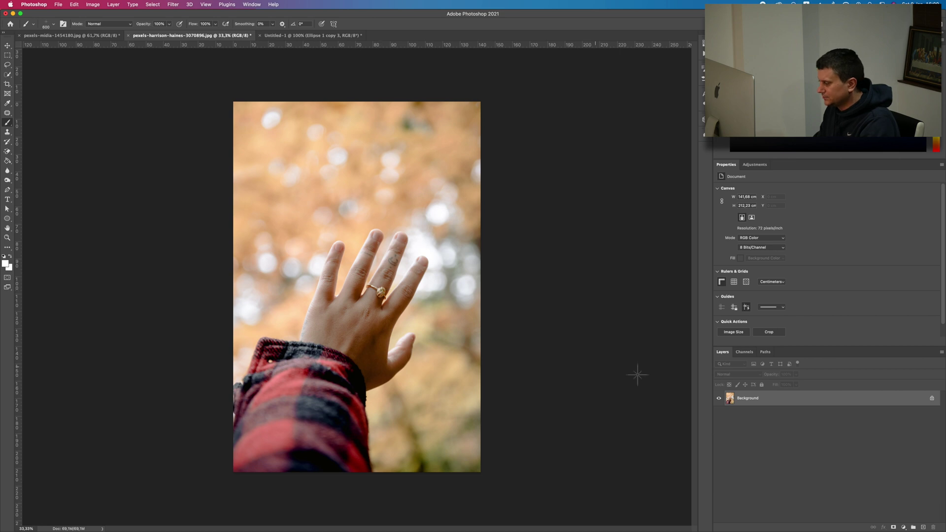
click(923, 528)
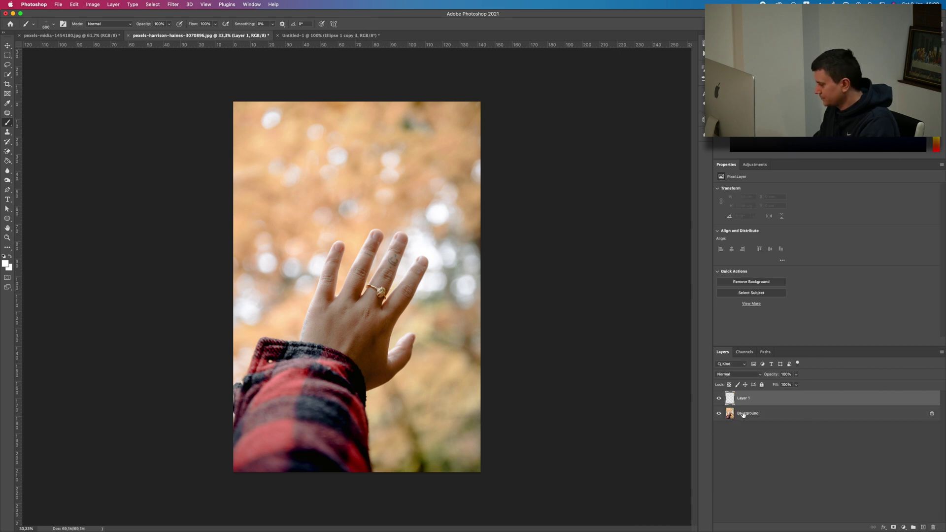
click(381, 291)
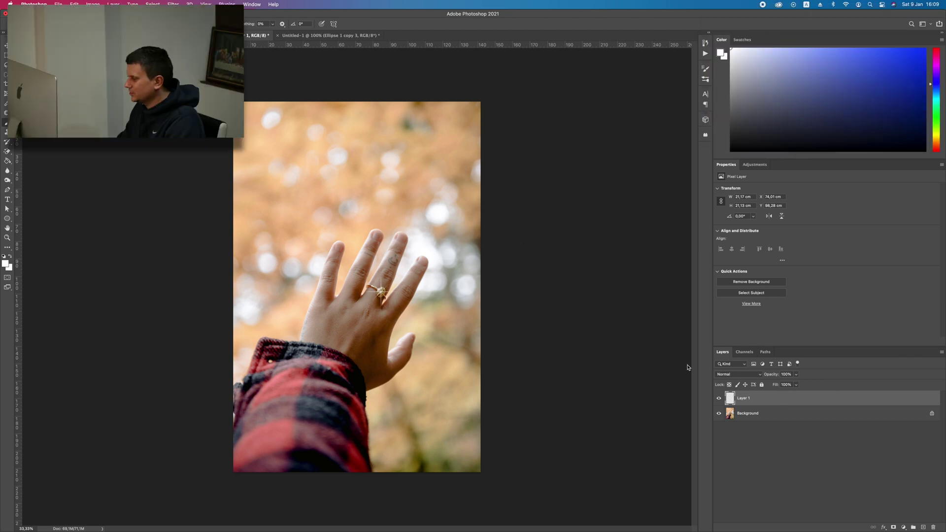
- Enable Outer Glow on Layer 1 and set its gradient stops to white
double_click(739, 397)
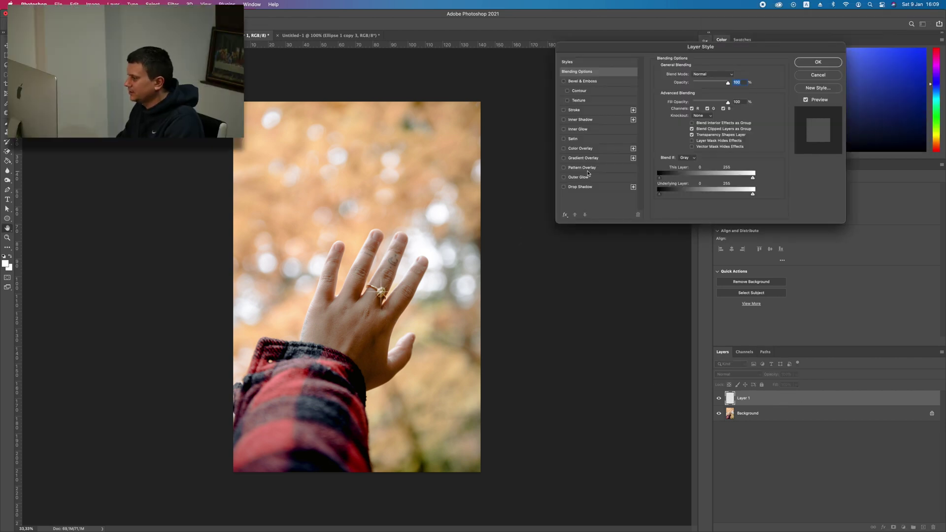
click(576, 178)
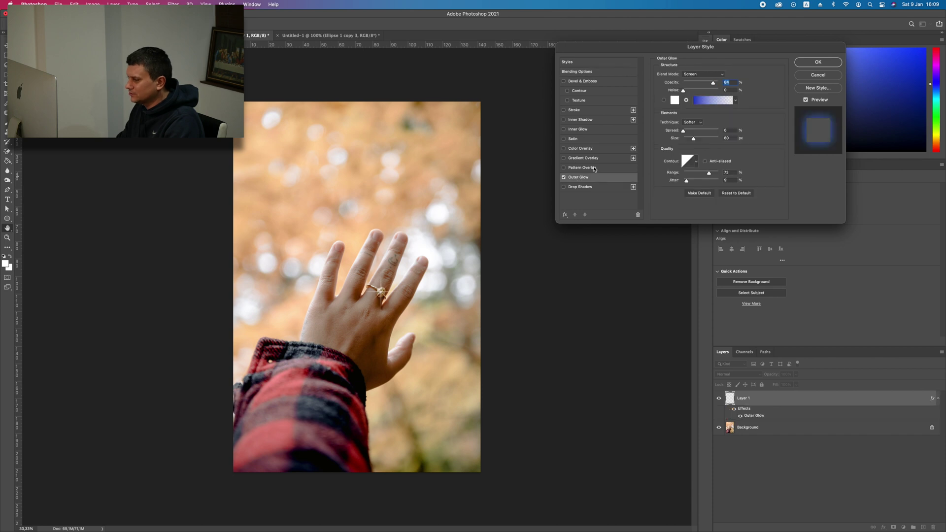
click(712, 100)
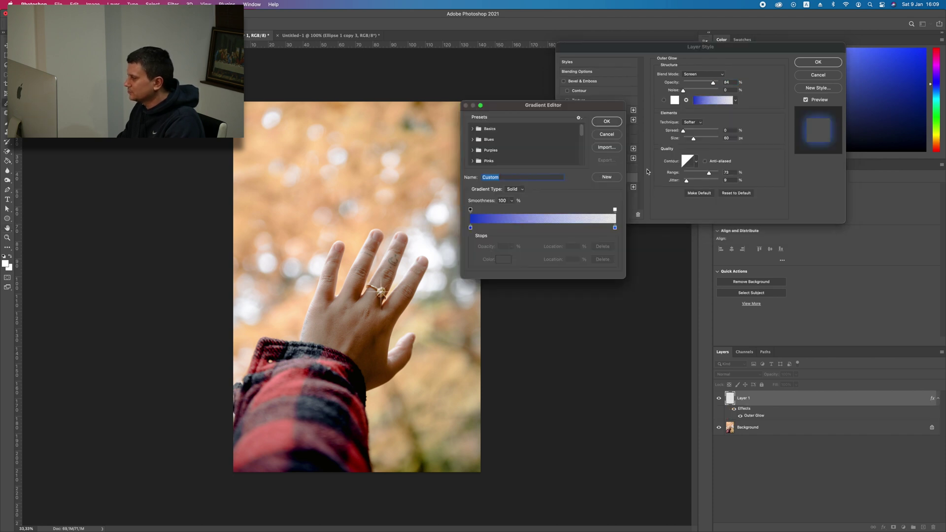
double_click(471, 228)
drag(532, 217, 457, 126)
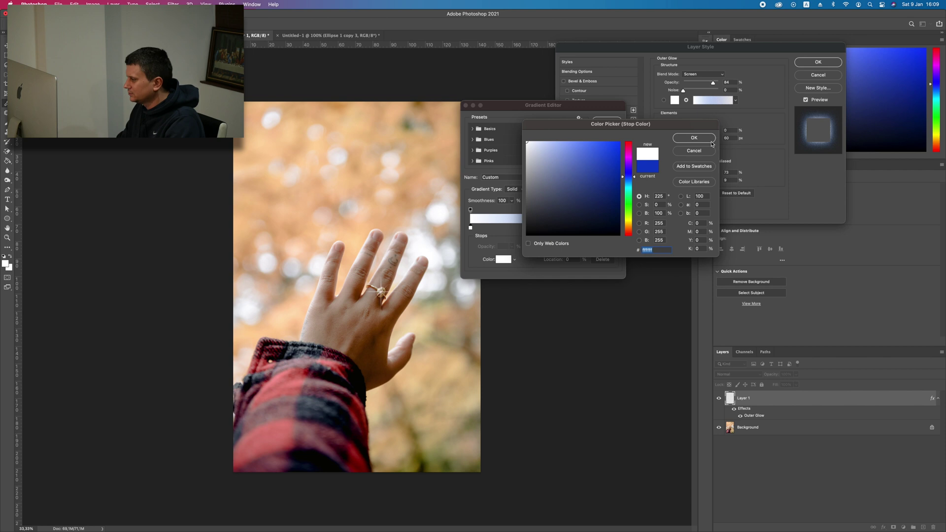
click(711, 141)
click(614, 228)
click(502, 261)
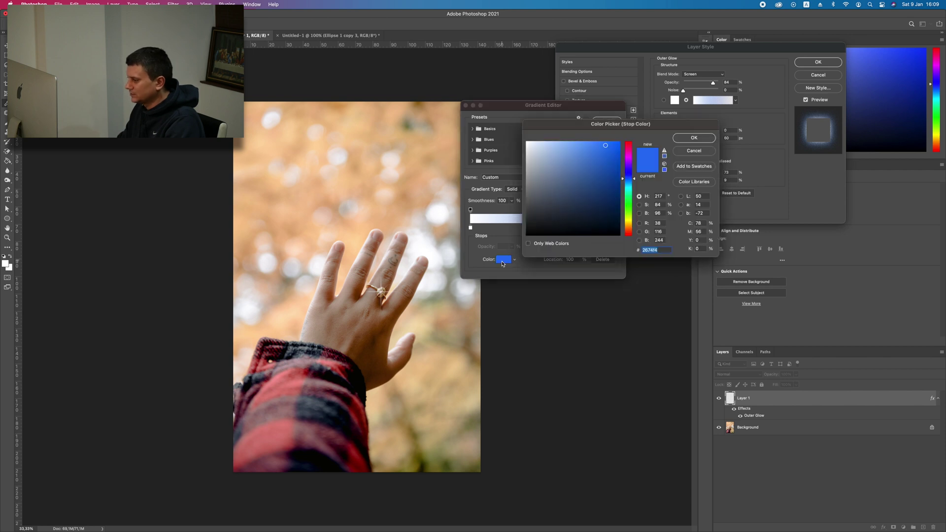
click(690, 138)
key(Return)
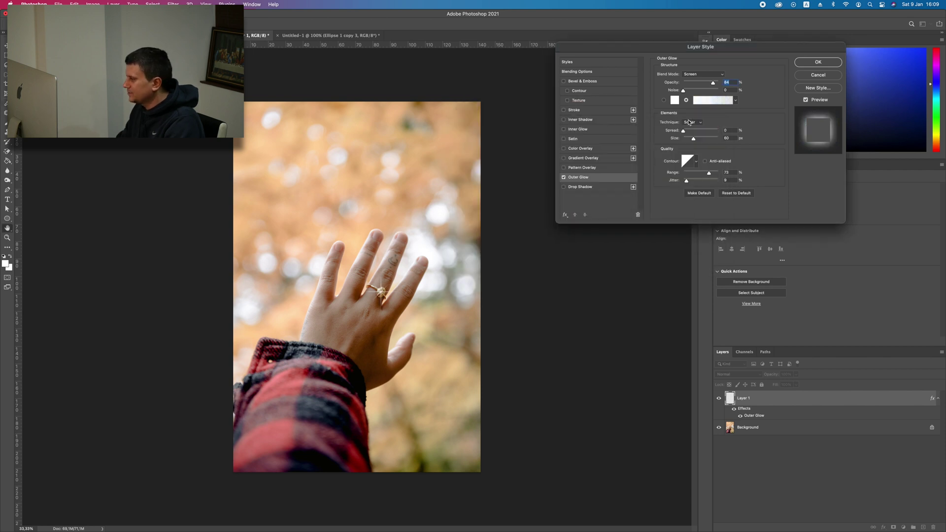
- Widen the glow's spread, compare with and without it, and apply the 84%, 10 px glow
mouse_move(684, 132)
mouse_down()
mouse_move(696, 132)
mouse_move(682, 133)
mouse_move(686, 141)
mouse_move(684, 130)
mouse_move(687, 138)
mouse_up()
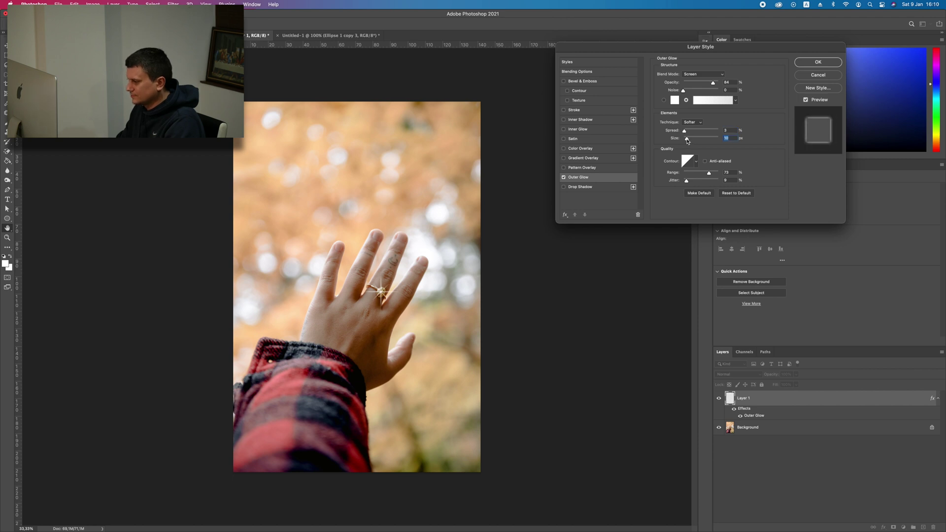
double_click(564, 178)
click(564, 178)
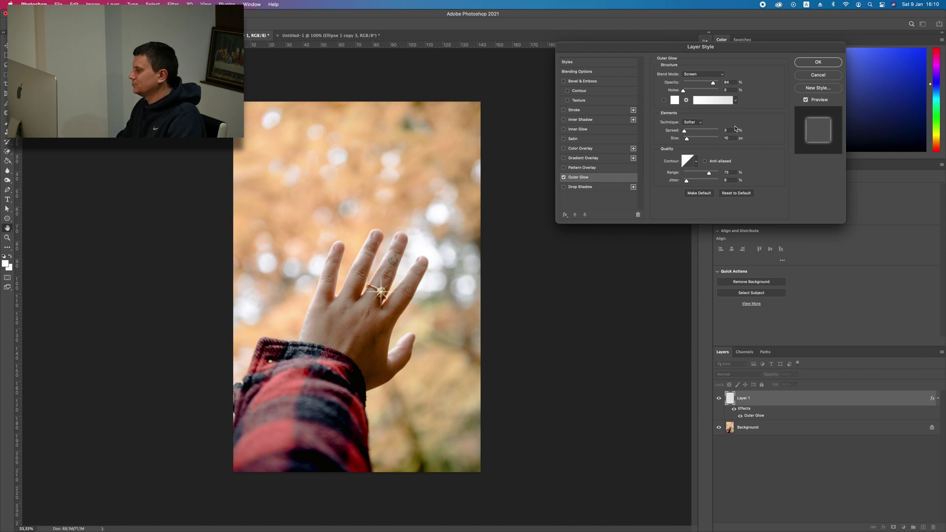
click(818, 62)
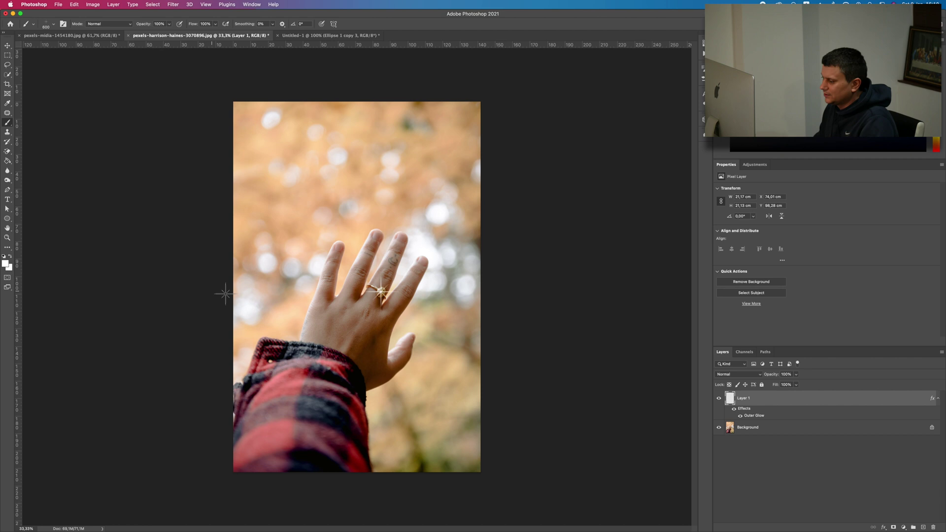
- On the necklace photo, enable the brush's Shape Dynamics with Angle Jitter at 64%
click(75, 37)
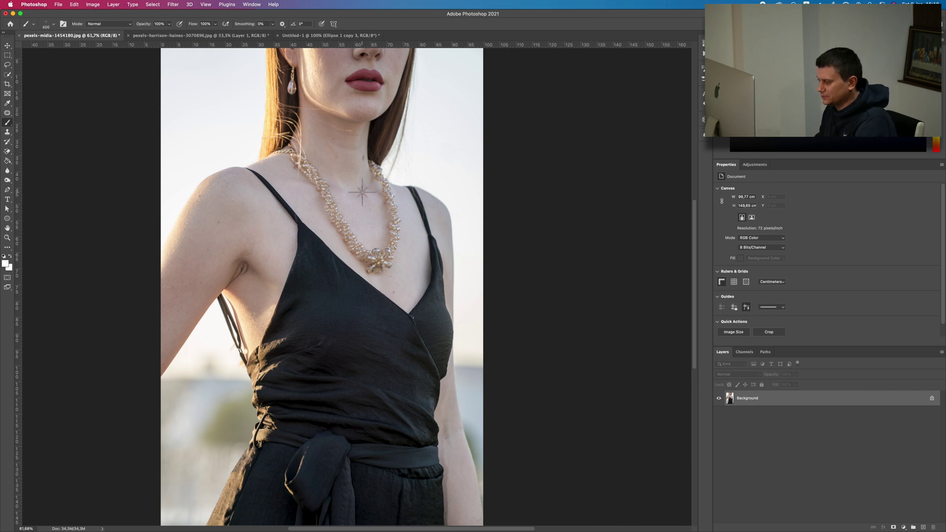
click(64, 24)
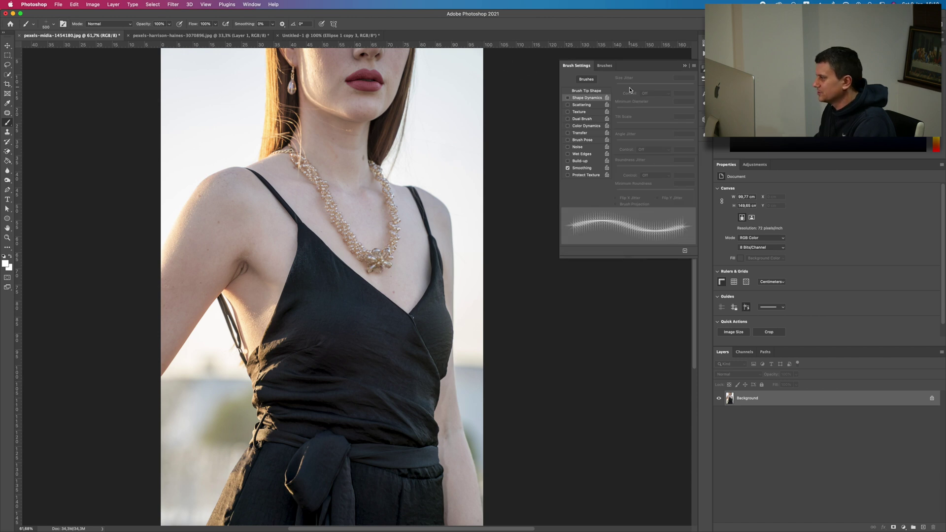
click(568, 98)
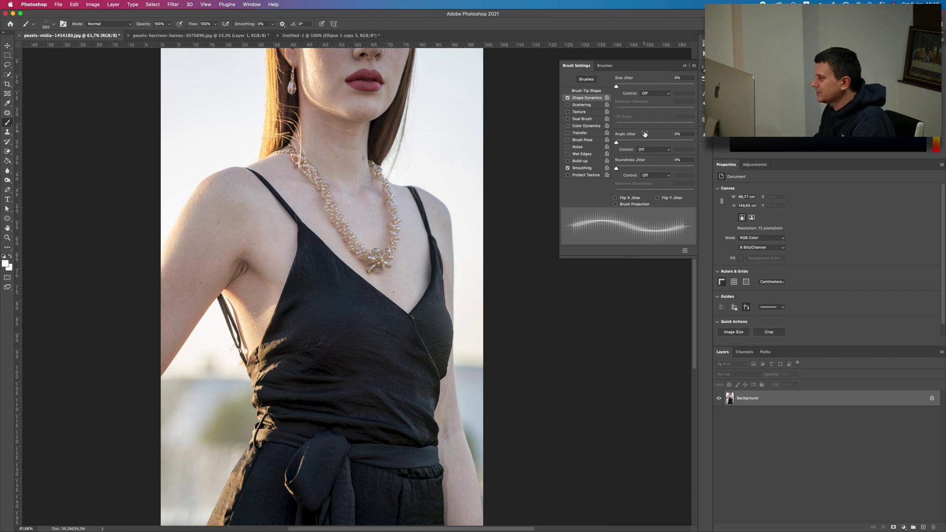
mouse_move(616, 143)
mouse_down()
mouse_move(667, 143)
mouse_move(658, 145)
mouse_up()
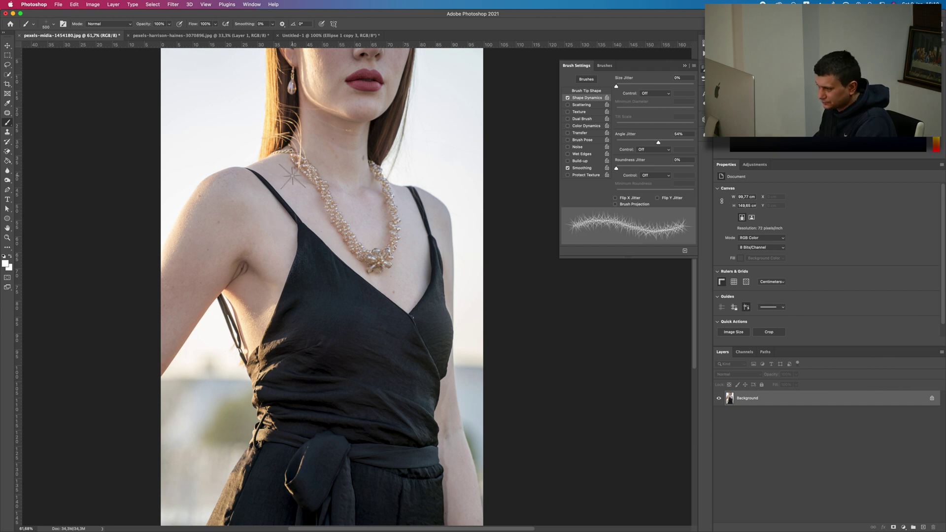
- Shrink the brush to 400 px and stamp five sparkles along the necklace beads and flower pendant
key(F5)
key(bracketleft)
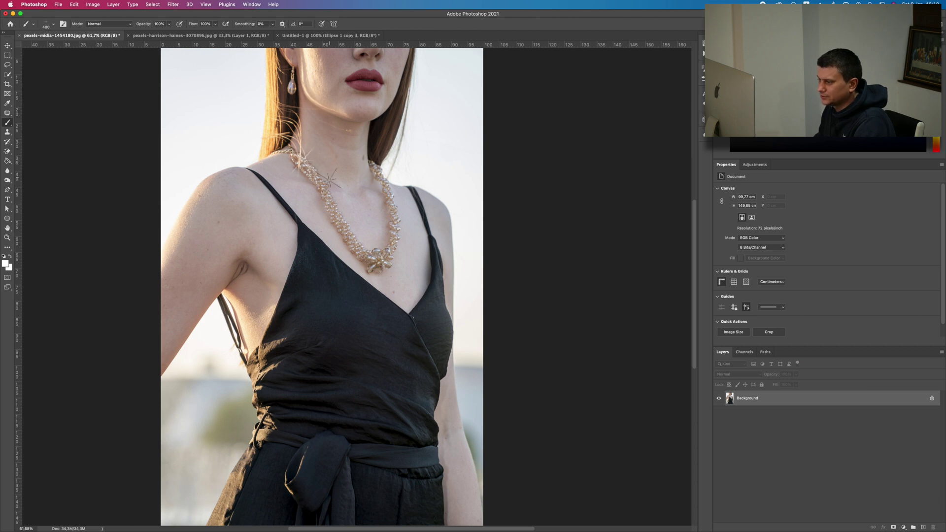
click(328, 200)
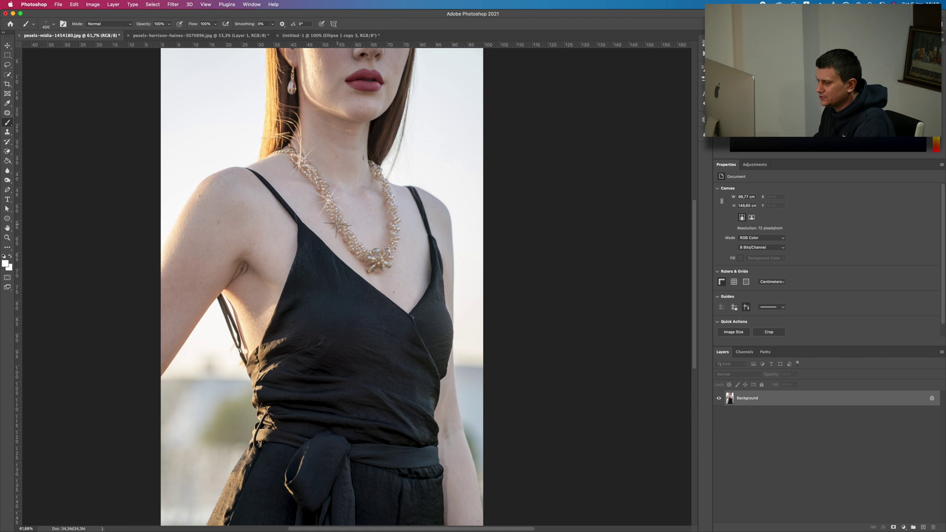
click(394, 225)
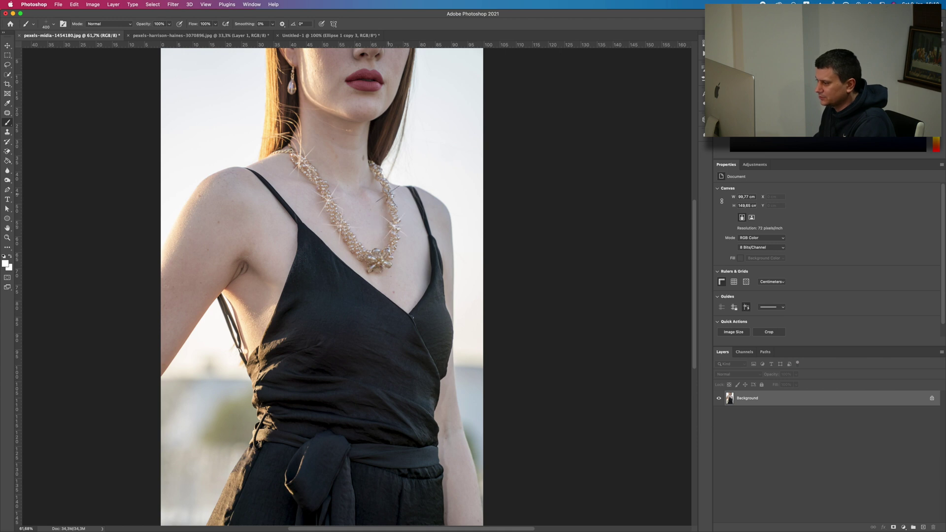
click(389, 195)
click(379, 254)
click(351, 242)
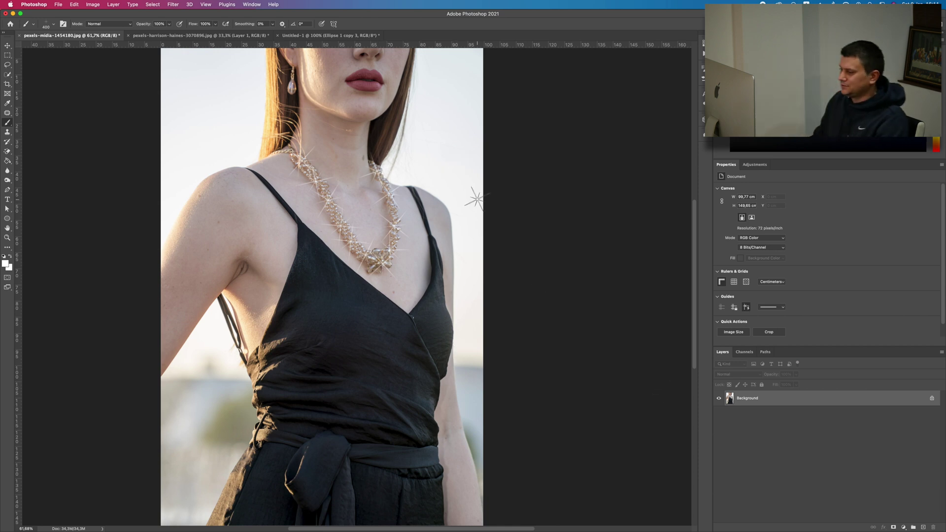
- Compare the sparkled necklace with the hand photo, ending on the necklace
click(187, 36)
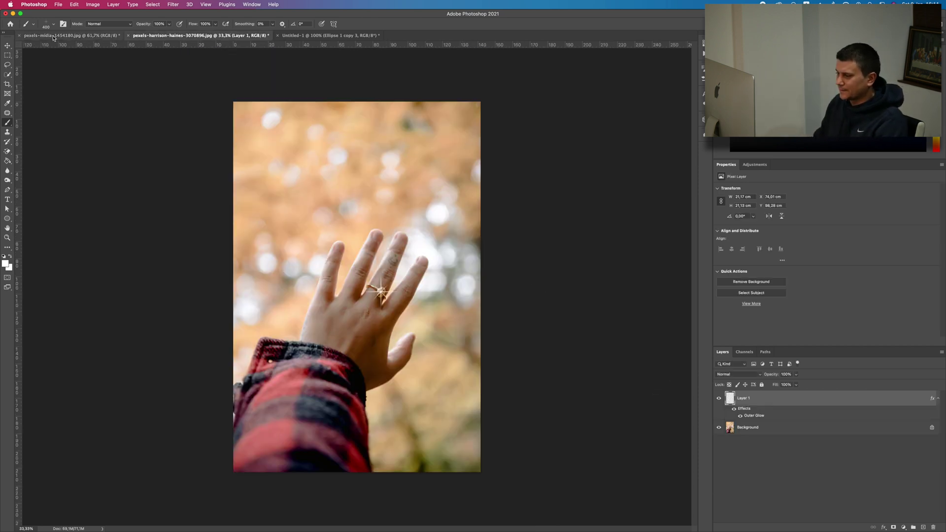
click(54, 36)
key(ctrl+Tab)
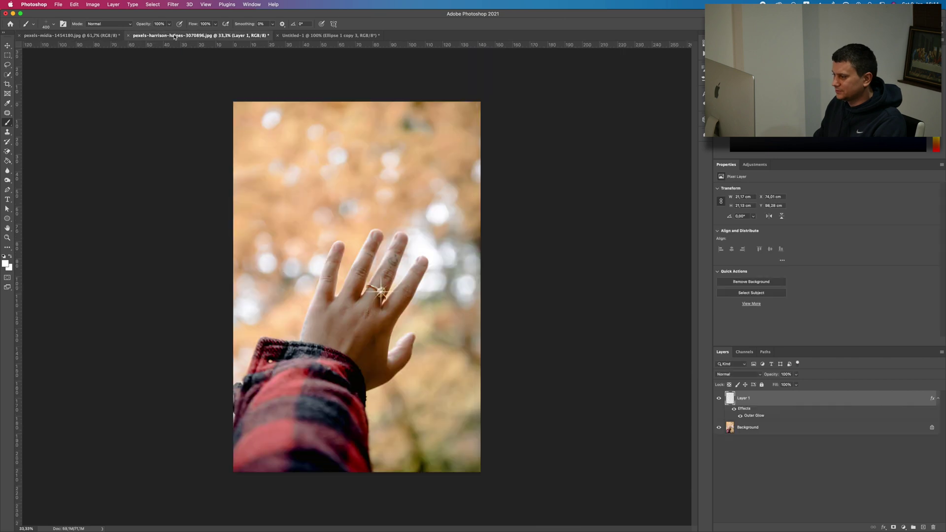
click(67, 36)
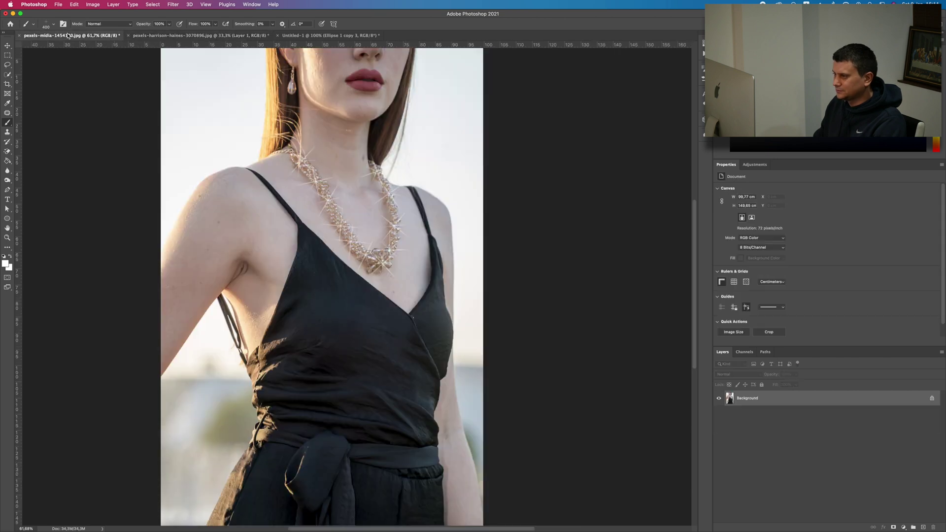
click(167, 36)
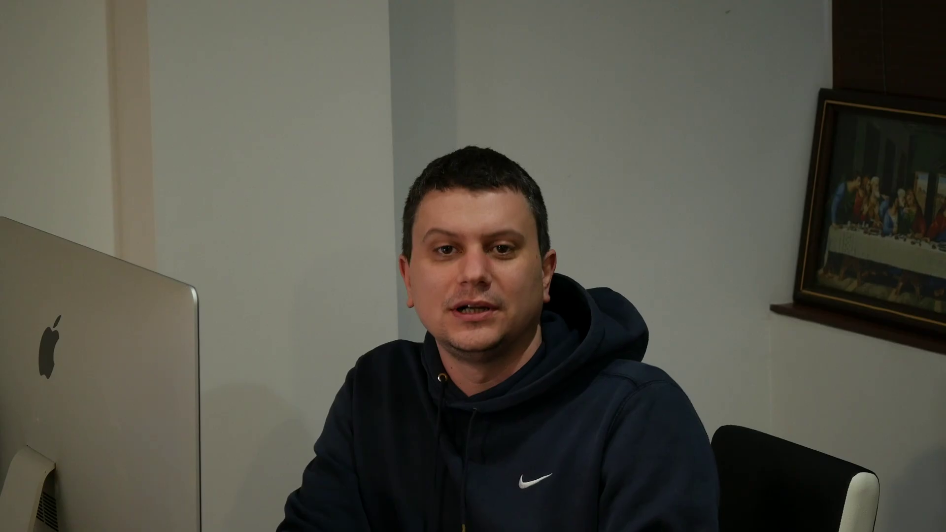